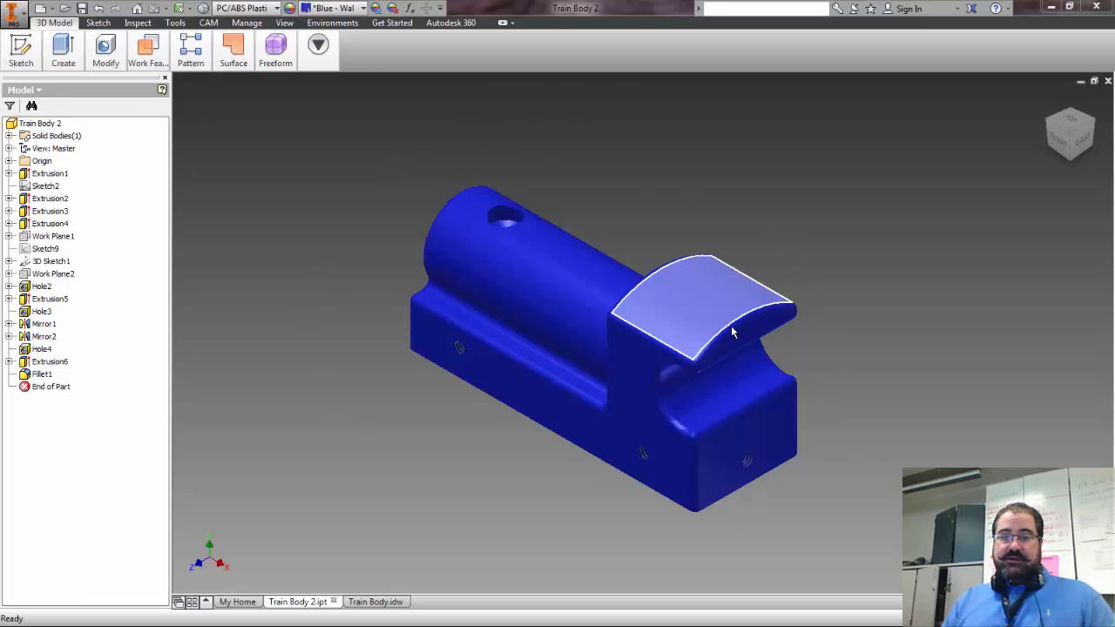
# - Examine the finished train body model and the views and dimensions in the Train Body.idw drawing
pyautogui.moveTo(1071, 133); pyautogui.dragTo(1078, 132)
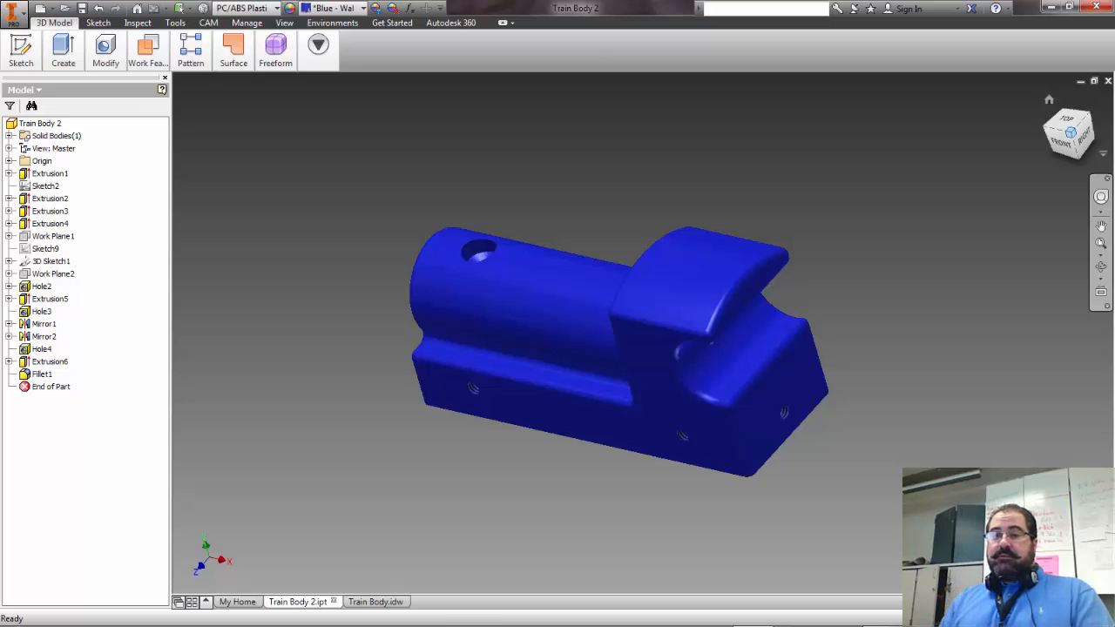
pyautogui.click(371, 602)
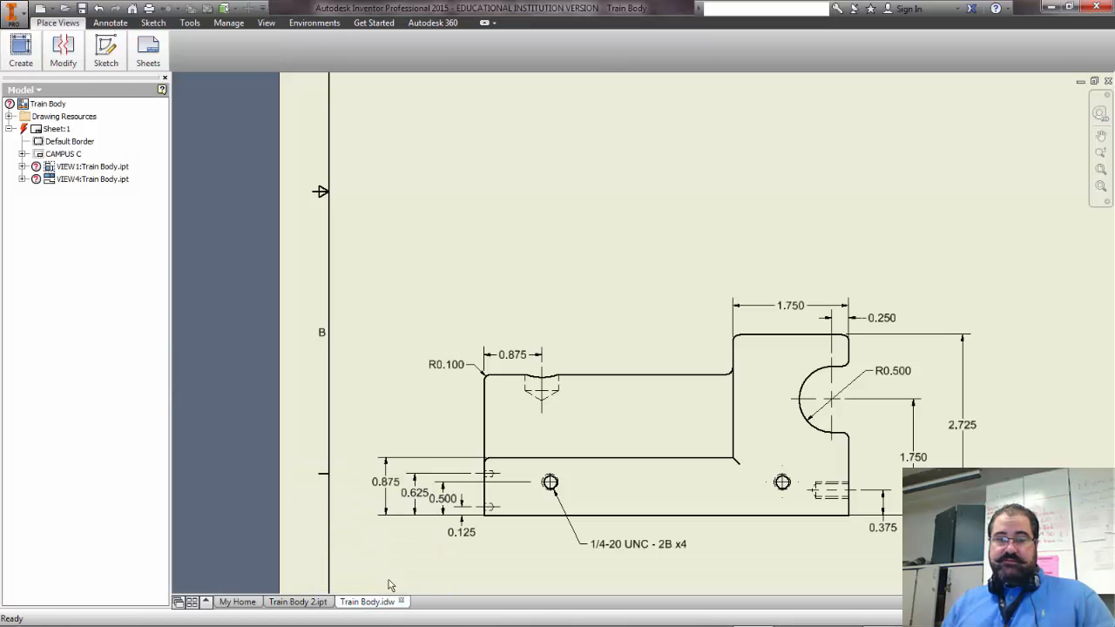
pyautogui.scroll(5, 733, 305)
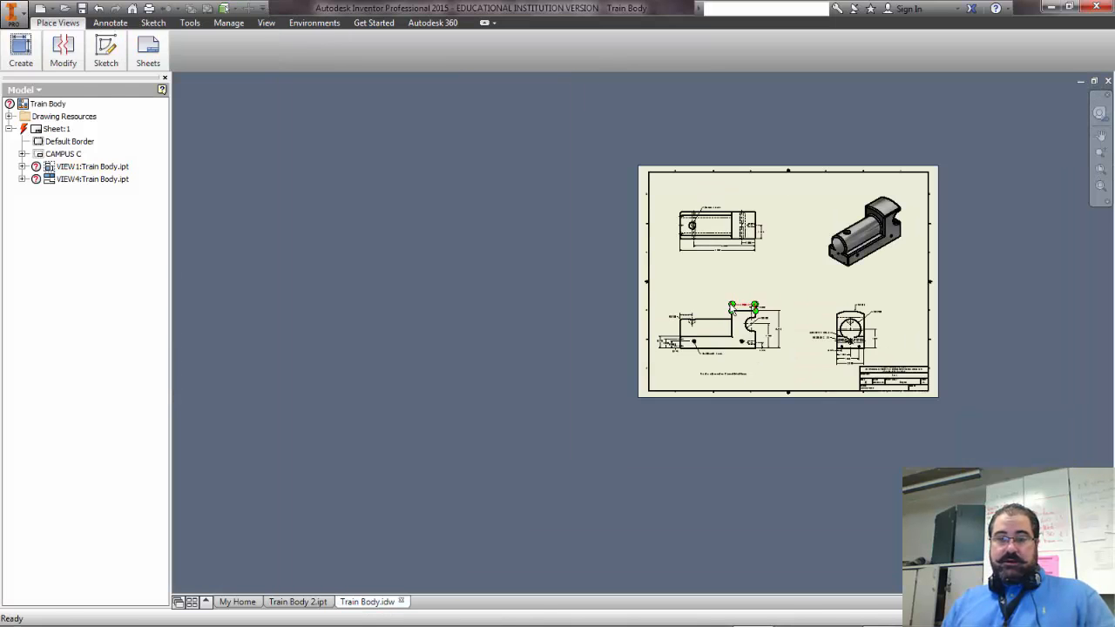
pyautogui.moveTo(763, 303)
pyautogui.mouseDown(button='middle')
pyautogui.moveTo(500, 327)
pyautogui.moveTo(557, 308)
pyautogui.moveTo(607, 328)
pyautogui.mouseUp(button='middle')
pyautogui.scroll(-3, 528, 327)
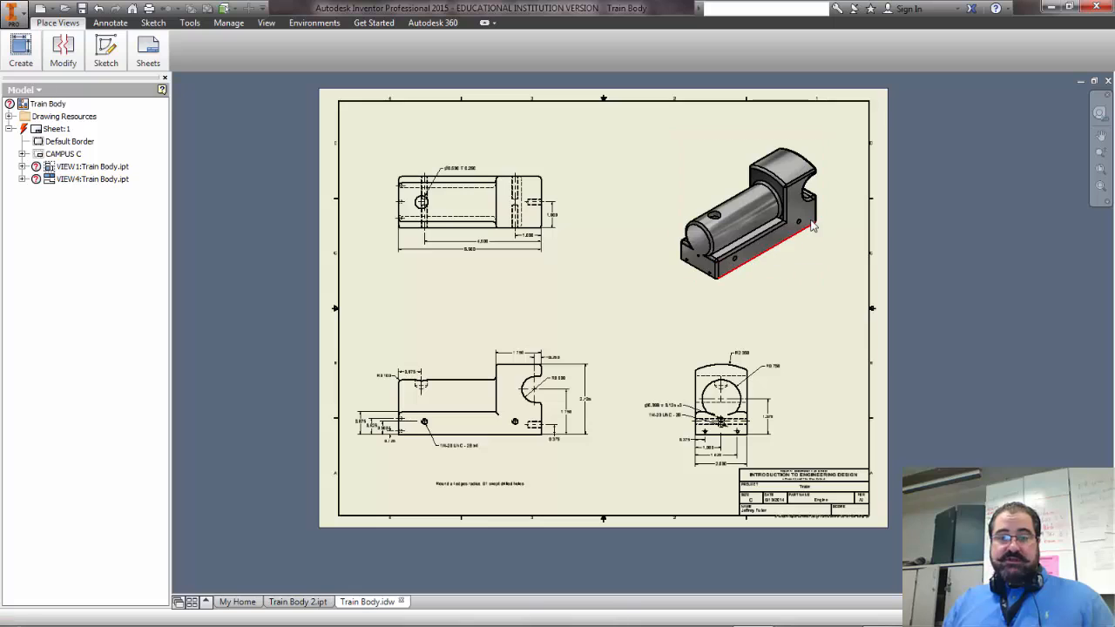
pyautogui.scroll(-5, 557, 272)
pyautogui.moveTo(557, 271)
pyautogui.mouseDown(button='middle')
pyautogui.moveTo(714, 398)
pyautogui.moveTo(734, 336)
pyautogui.moveTo(440, 282)
pyautogui.mouseUp(button='middle')
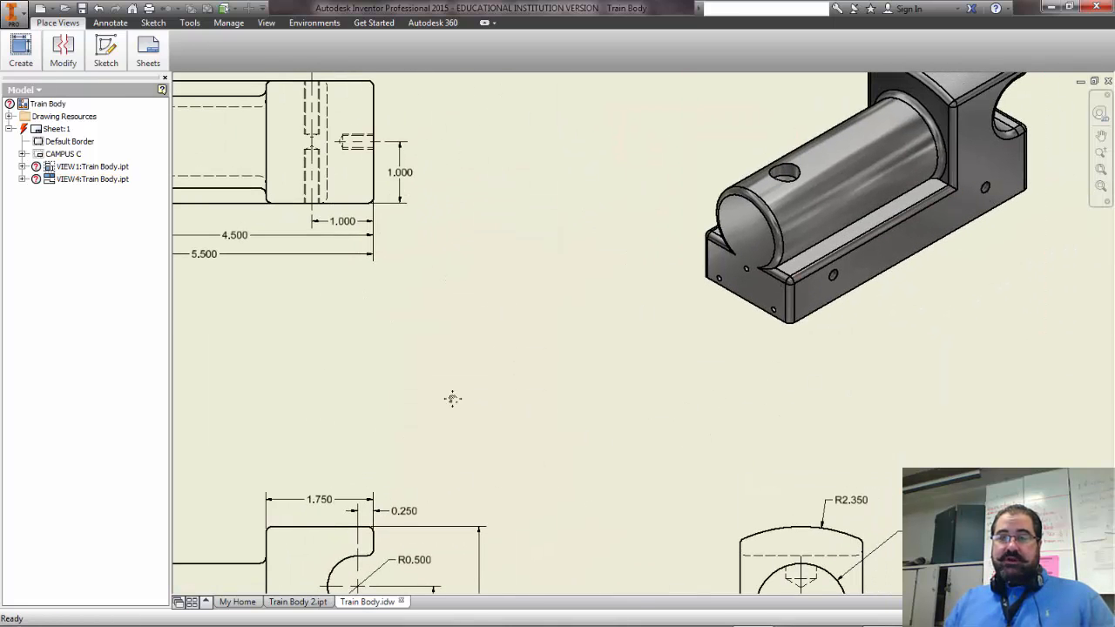
pyautogui.moveTo(452, 399)
pyautogui.mouseDown(button='middle')
pyautogui.moveTo(650, 378)
pyautogui.moveTo(700, 386)
pyautogui.moveTo(704, 400)
pyautogui.mouseUp(button='middle')
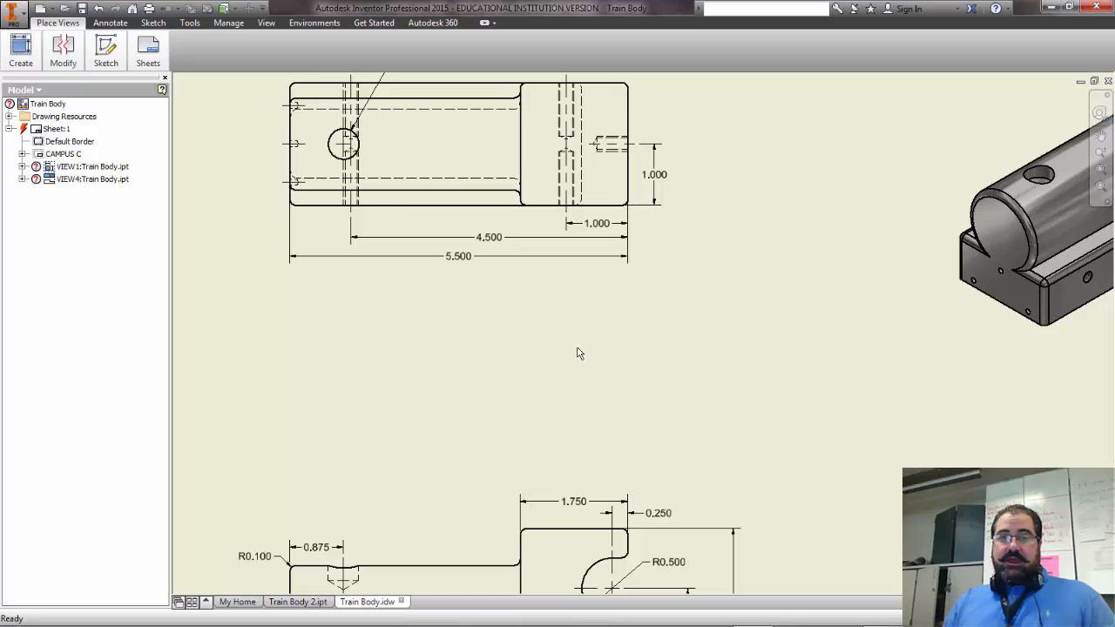
pyautogui.moveTo(575, 346)
pyautogui.mouseDown(button='middle')
pyautogui.moveTo(573, 247)
pyautogui.moveTo(577, 319)
pyautogui.mouseUp(button='middle')
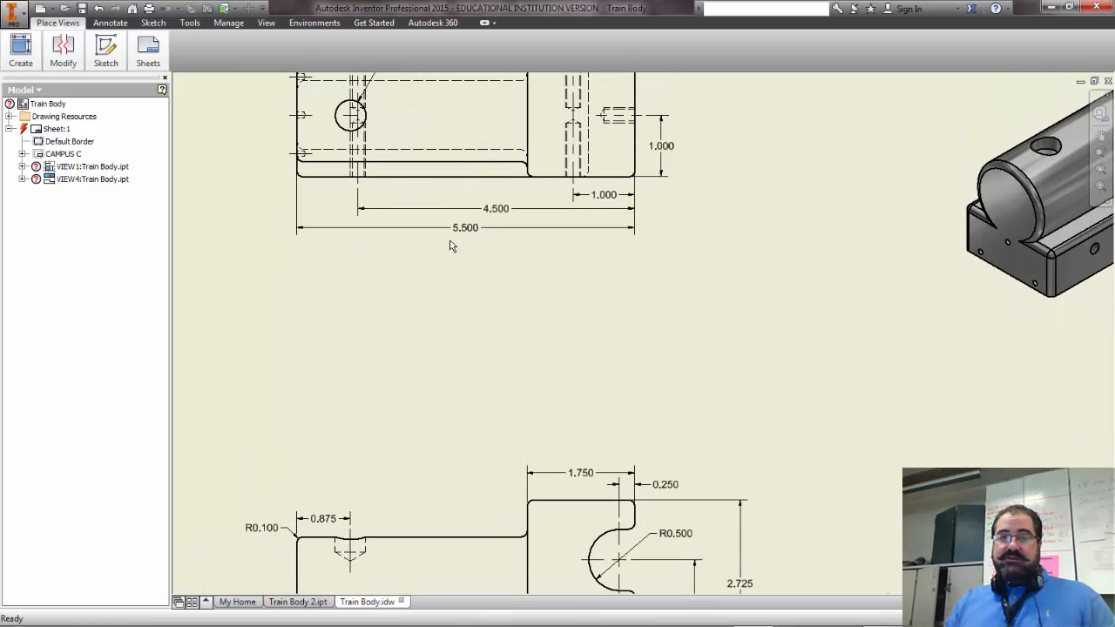
pyautogui.moveTo(622, 259)
pyautogui.mouseDown(button='middle')
pyautogui.moveTo(667, 304)
pyautogui.moveTo(428, 229)
pyautogui.moveTo(438, 212)
pyautogui.mouseUp(button='middle')
pyautogui.moveTo(461, 256)
pyautogui.mouseDown(button='middle')
pyautogui.moveTo(702, 194)
pyautogui.moveTo(789, 200)
pyautogui.mouseUp(button='middle')
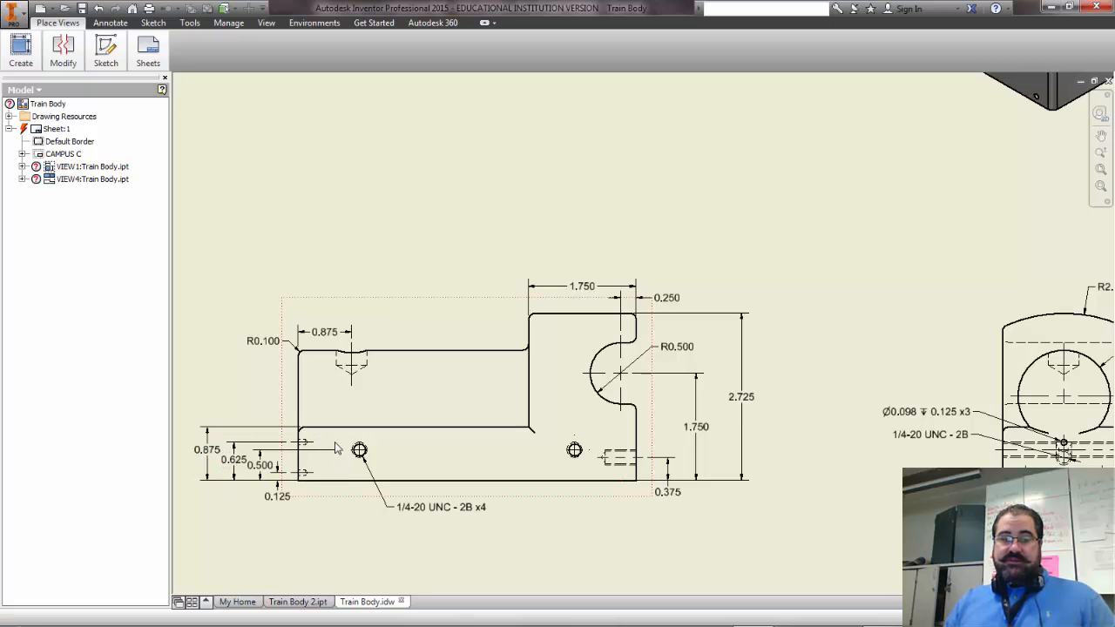
pyautogui.moveTo(672, 505)
pyautogui.mouseDown(button='middle')
pyautogui.moveTo(480, 494)
pyautogui.moveTo(267, 504)
pyautogui.mouseUp(button='middle')
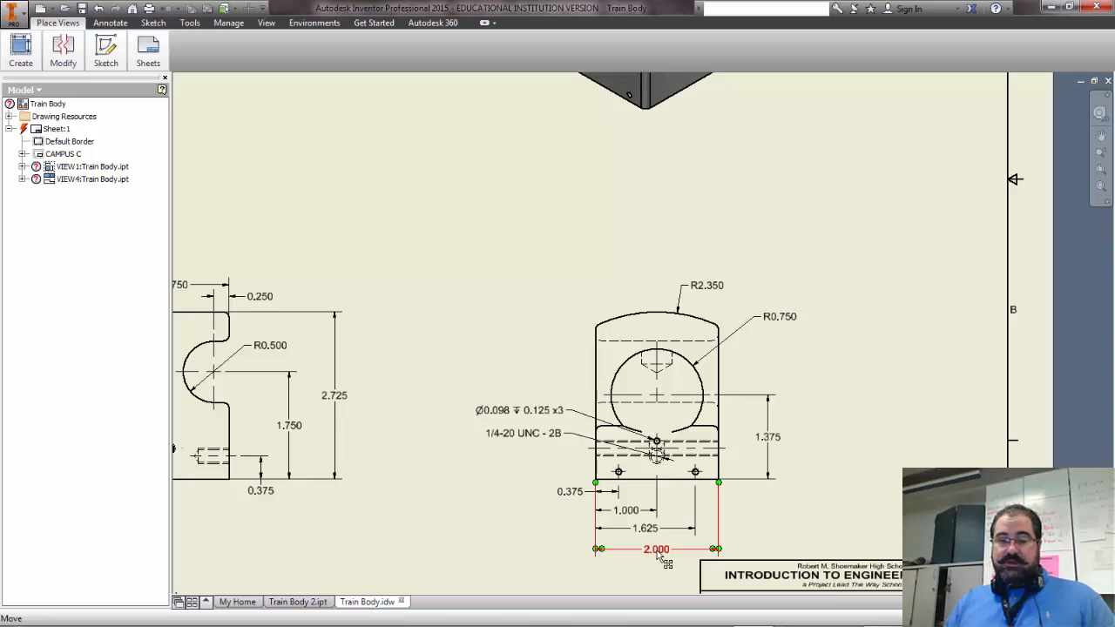
pyautogui.moveTo(467, 490)
pyautogui.mouseDown(button='middle')
pyautogui.moveTo(764, 491)
pyautogui.moveTo(817, 516)
pyautogui.mouseUp(button='middle')
pyautogui.moveTo(600, 172)
pyautogui.mouseDown(button='middle')
pyautogui.moveTo(772, 294)
pyautogui.moveTo(702, 366)
pyautogui.moveTo(670, 354)
pyautogui.mouseUp(button='middle')
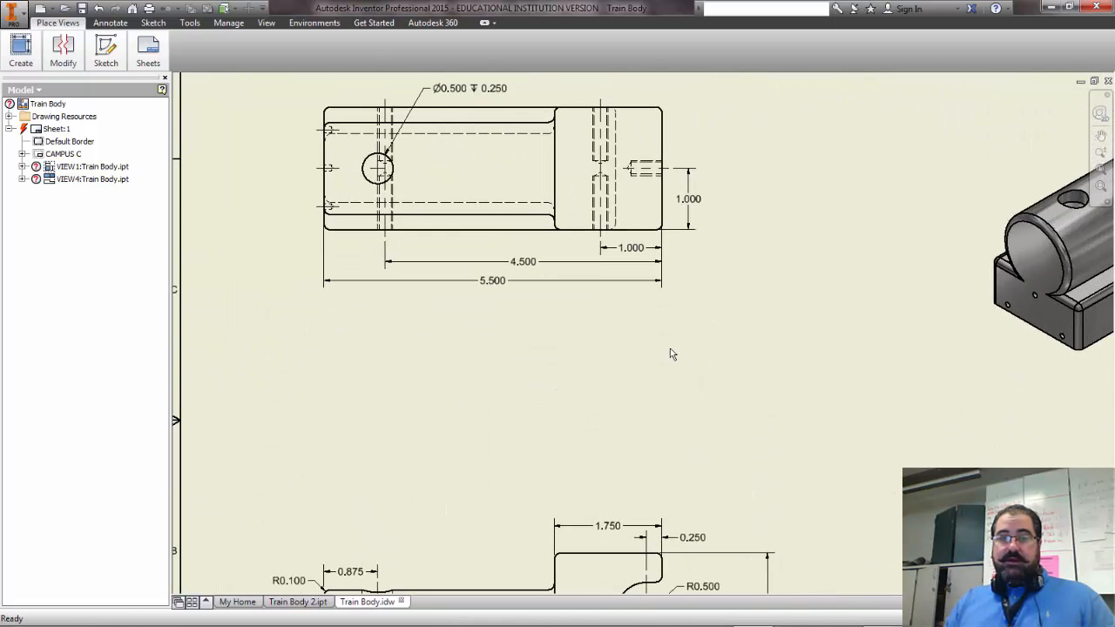
pyautogui.moveTo(539, 313); pyautogui.dragTo(541, 294, button='middle')
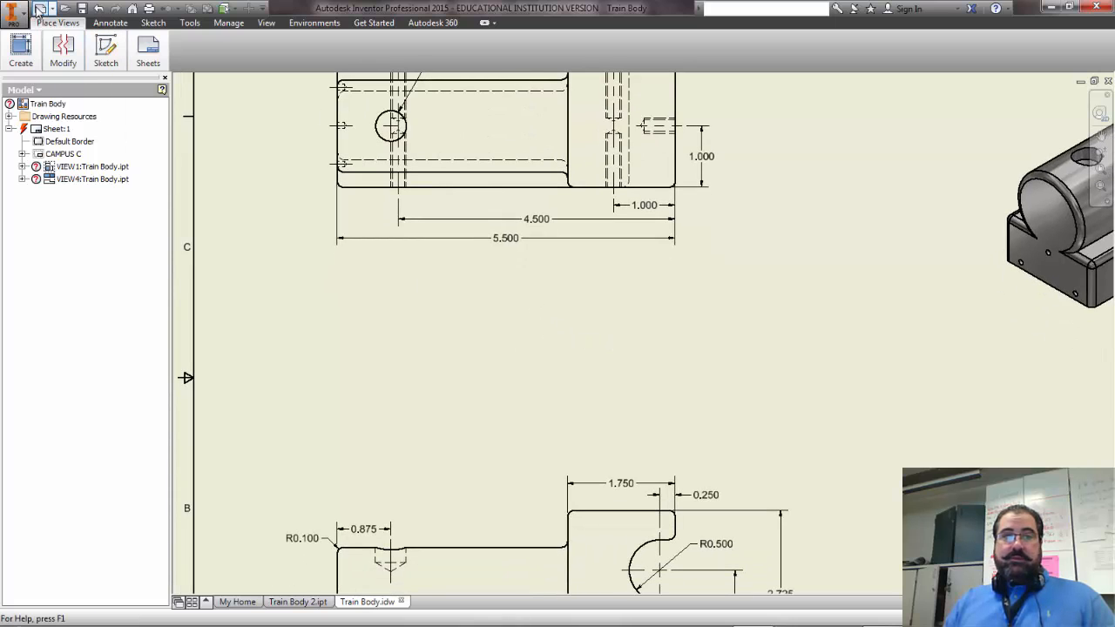
# - Create a new part from the English Standard (in).ipt template and start a 2D sketch on the XY plane
pyautogui.click(39, 9)
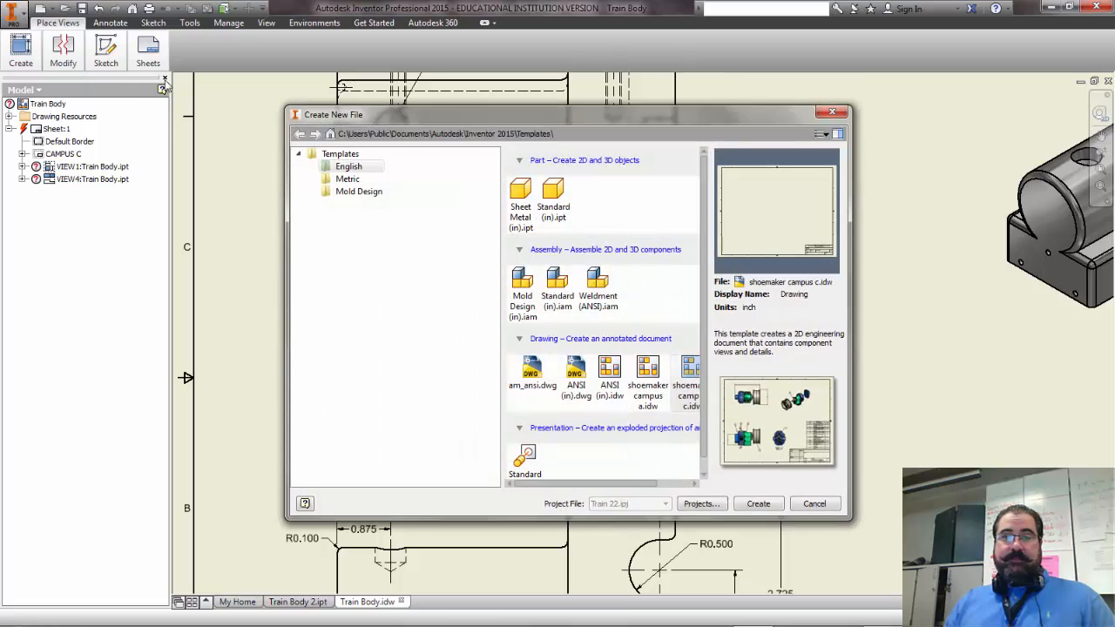
pyautogui.click(560, 215)
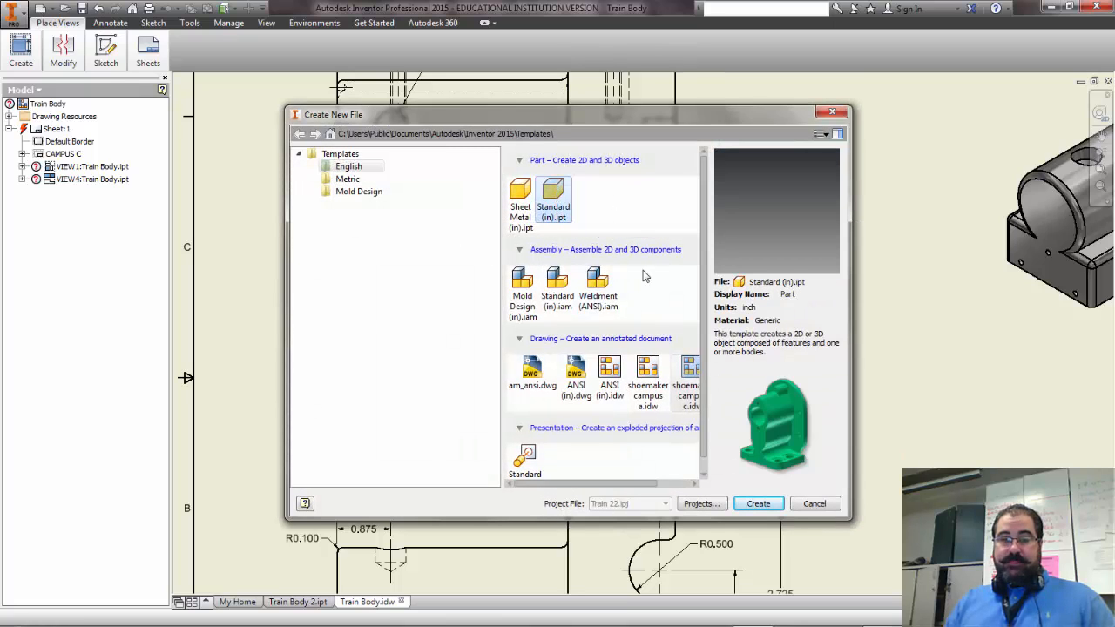
pyautogui.click(756, 503)
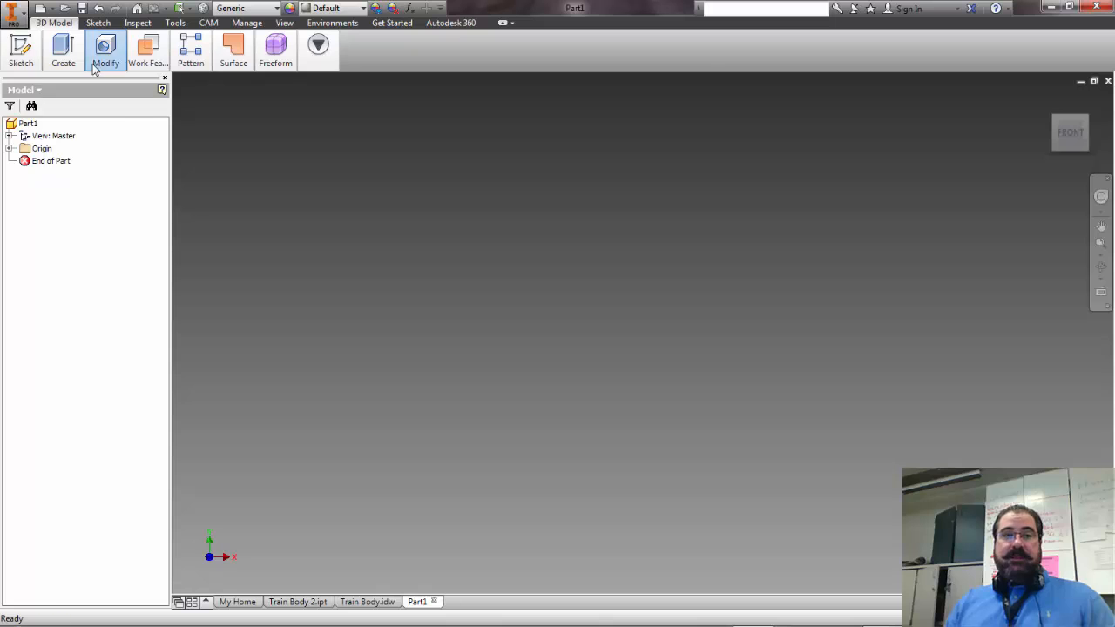
pyautogui.click(21, 50)
pyautogui.click(18, 90)
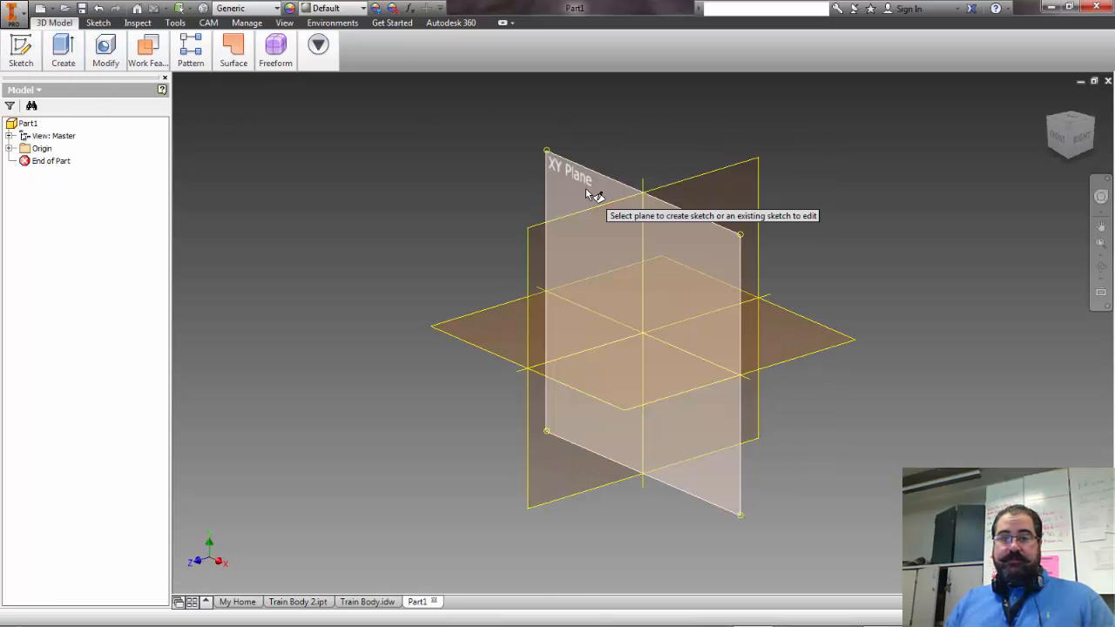
pyautogui.click(587, 189)
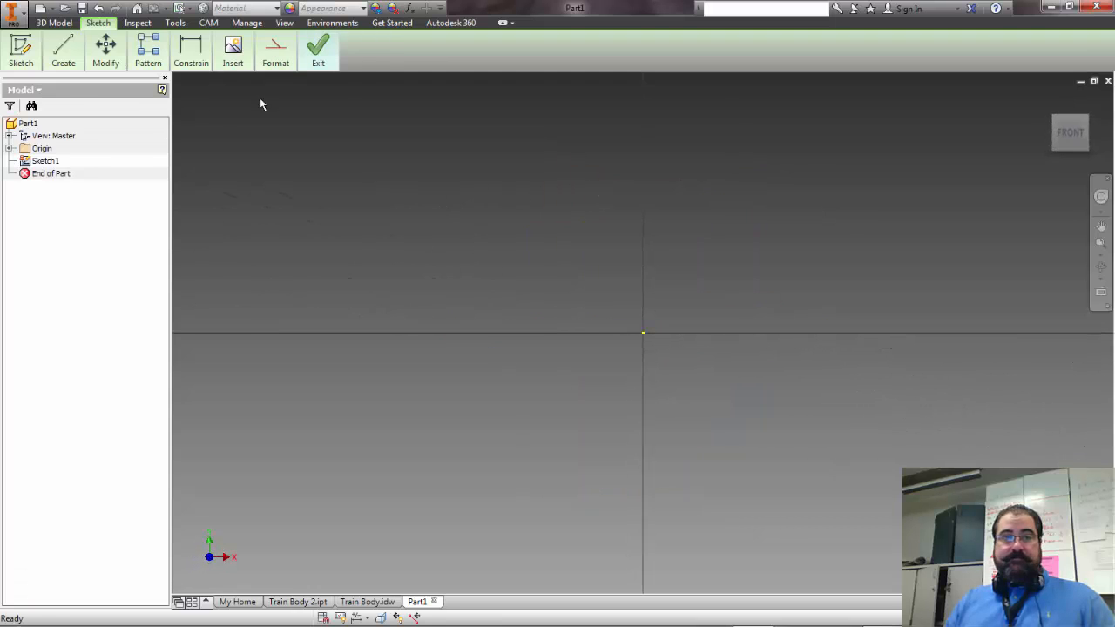
# - Sketch a horizontal two-point rectangle about 1.32 in wide around the origin
pyautogui.moveTo(65, 55)
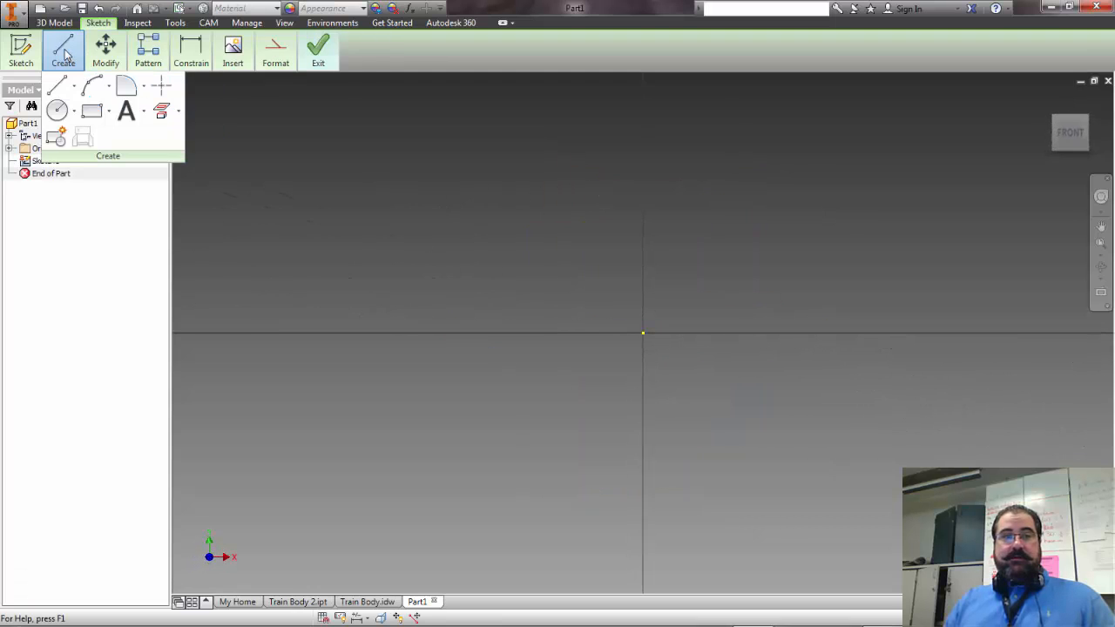
pyautogui.click(91, 112)
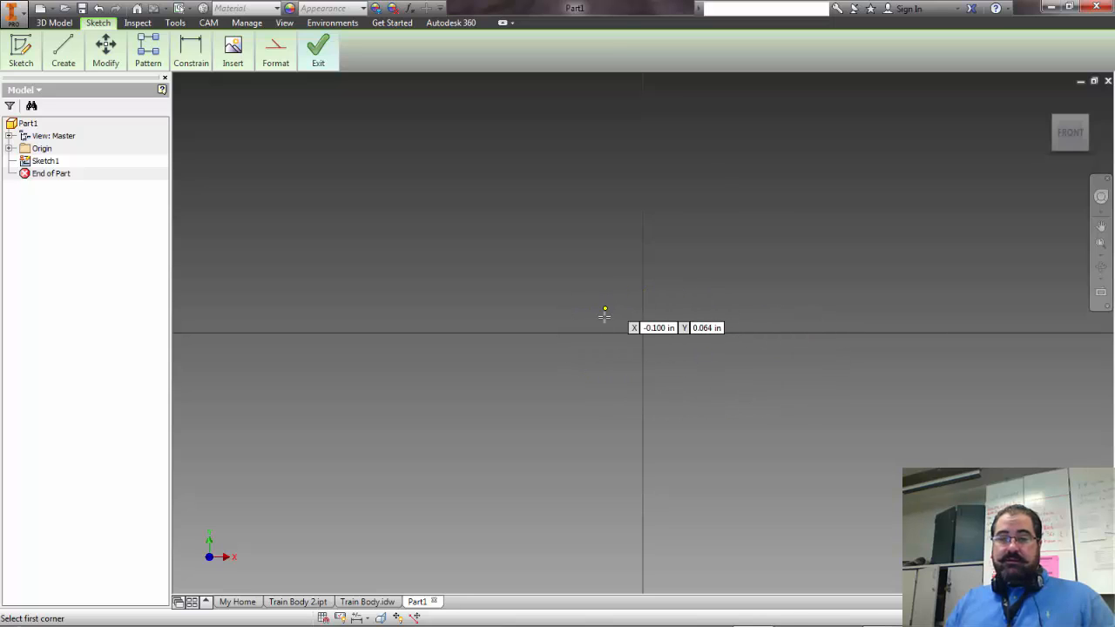
pyautogui.click(466, 295)
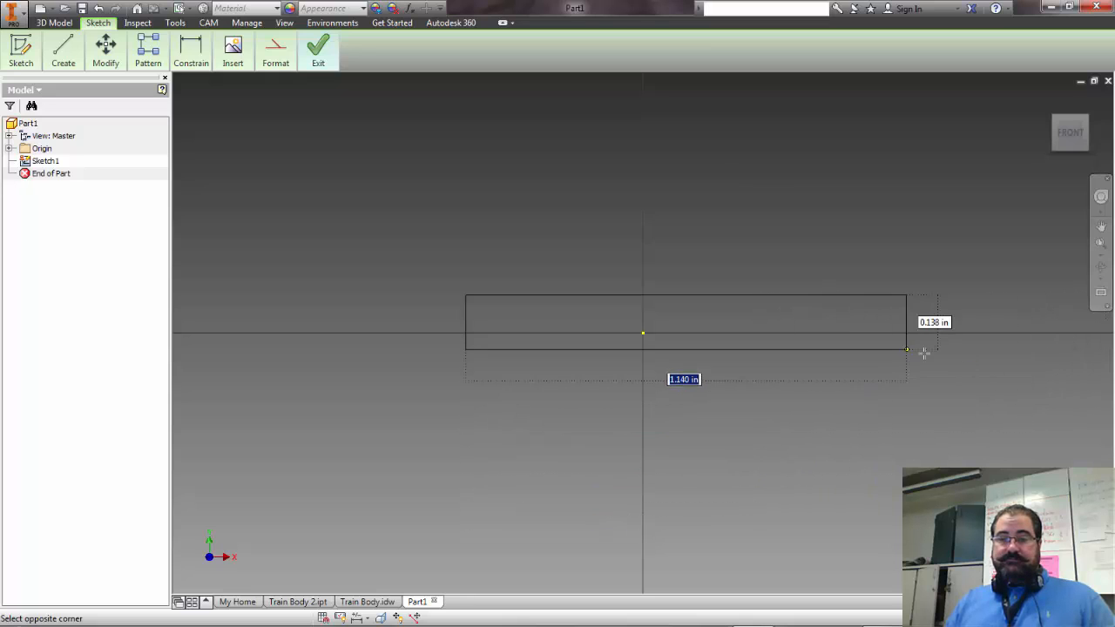
pyautogui.click(972, 380)
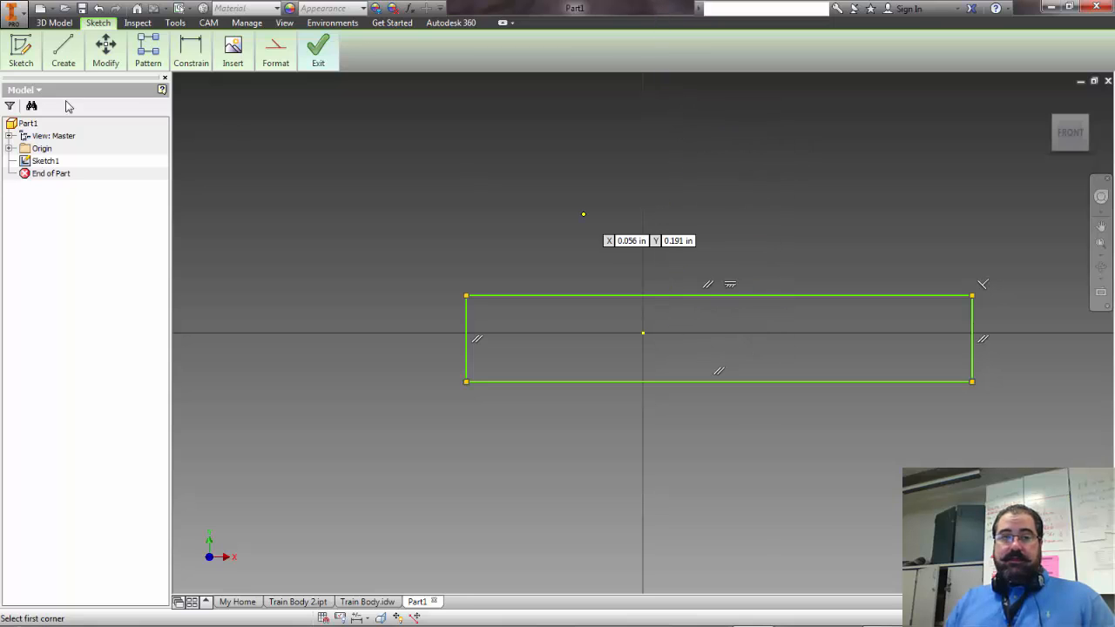
# - Check the Train Body.idw drawing and dimension the rectangle's upper edge to 5.5 in in Part1
pyautogui.click(367, 601)
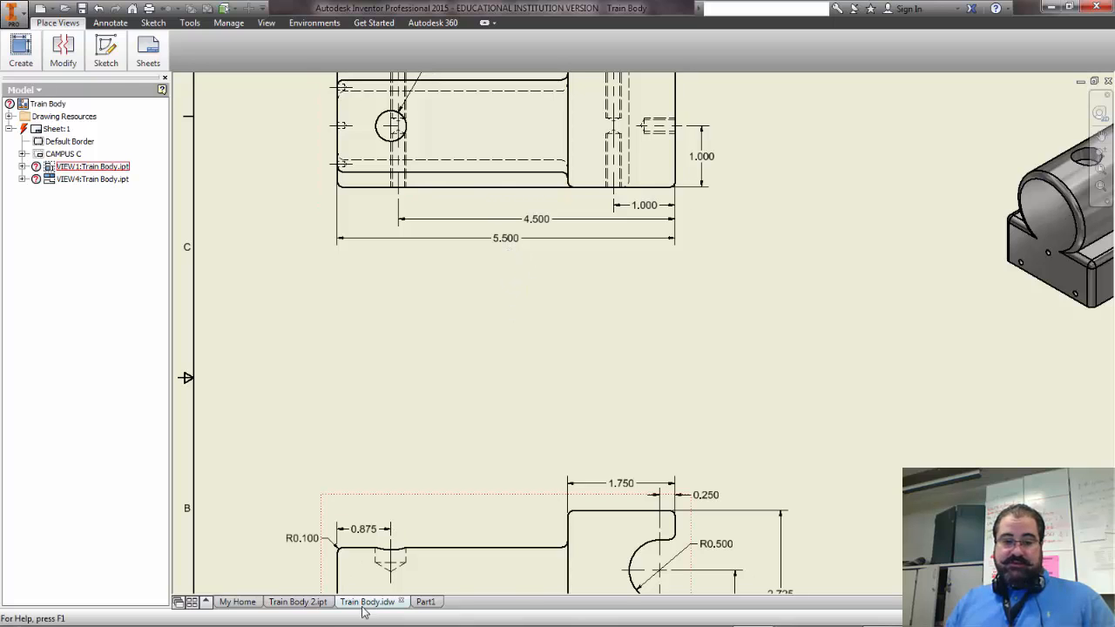
pyautogui.click(298, 601)
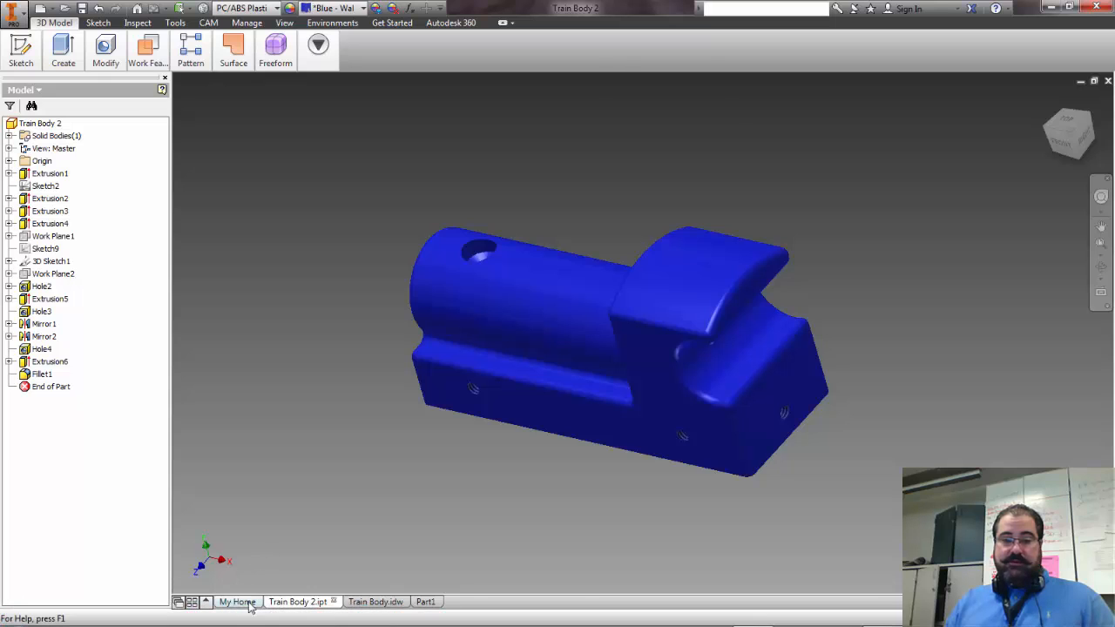
pyautogui.click(425, 601)
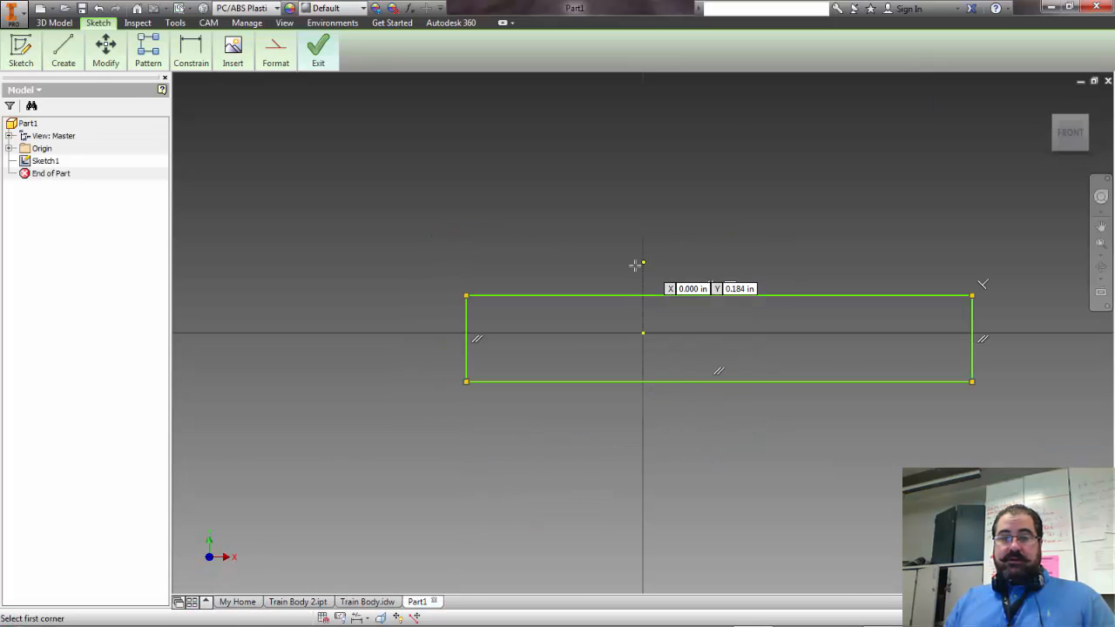
pyautogui.click(192, 51)
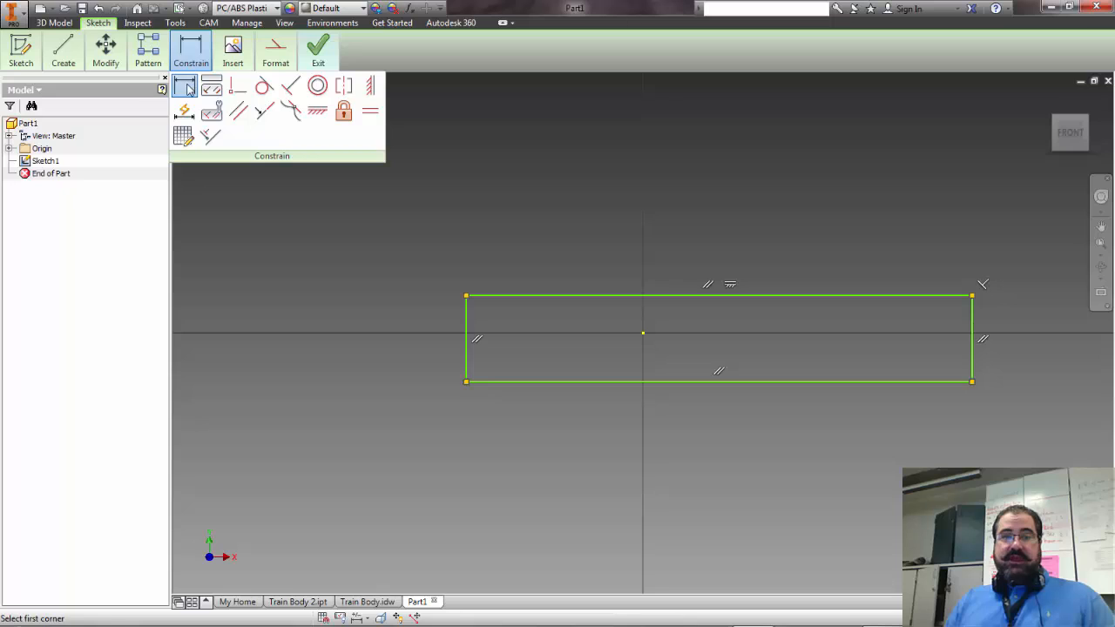
pyautogui.click(186, 87)
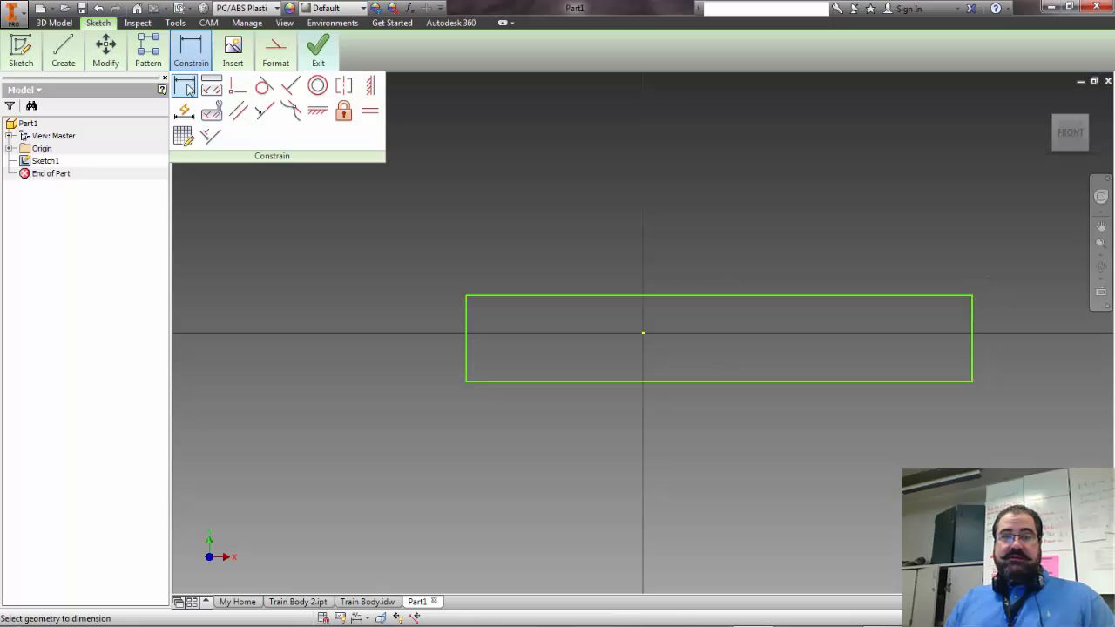
pyautogui.click(726, 295)
pyautogui.click(728, 210)
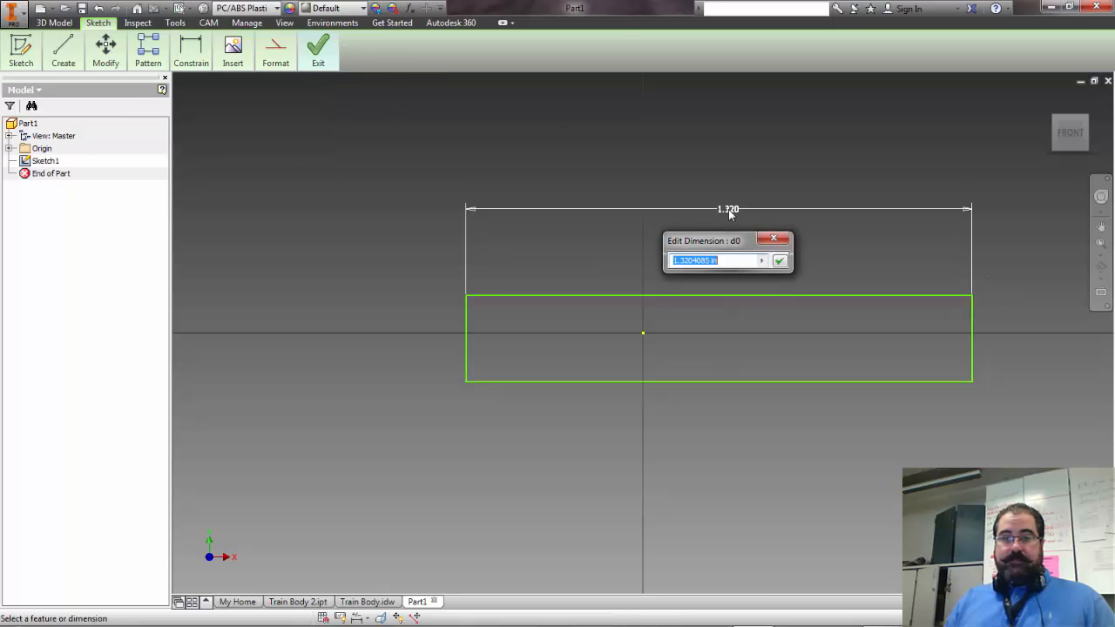
pyautogui.write('5.5')
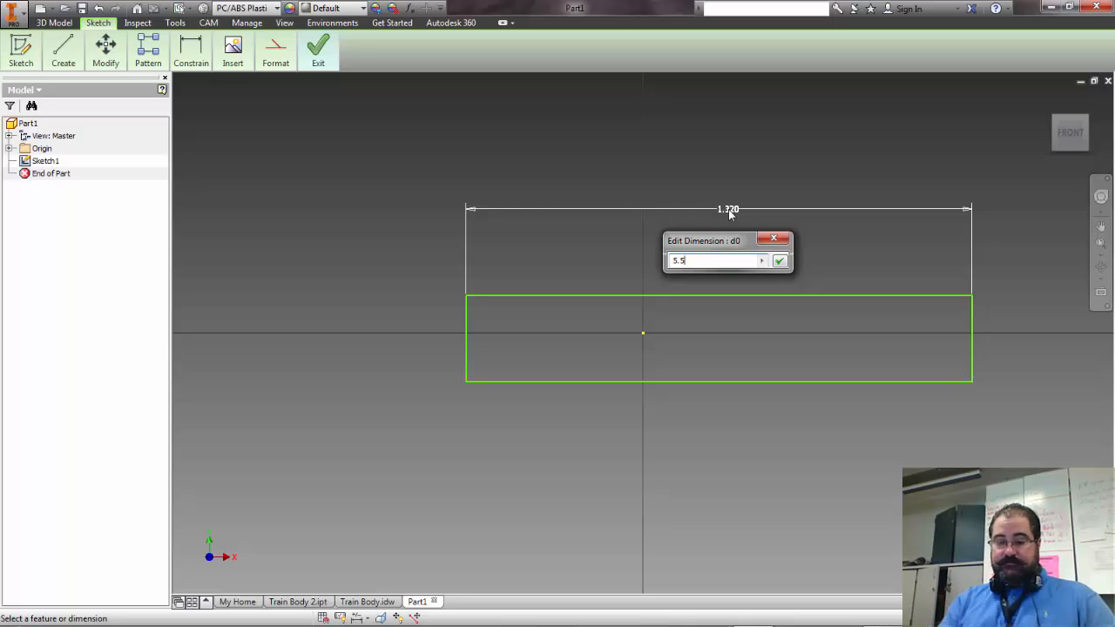
pyautogui.press('Return')
# - Consult the front view in Train Body.idw and dimension the rectangle's left edge to .875 in in Part1
pyautogui.scroll(5, 688, 216)
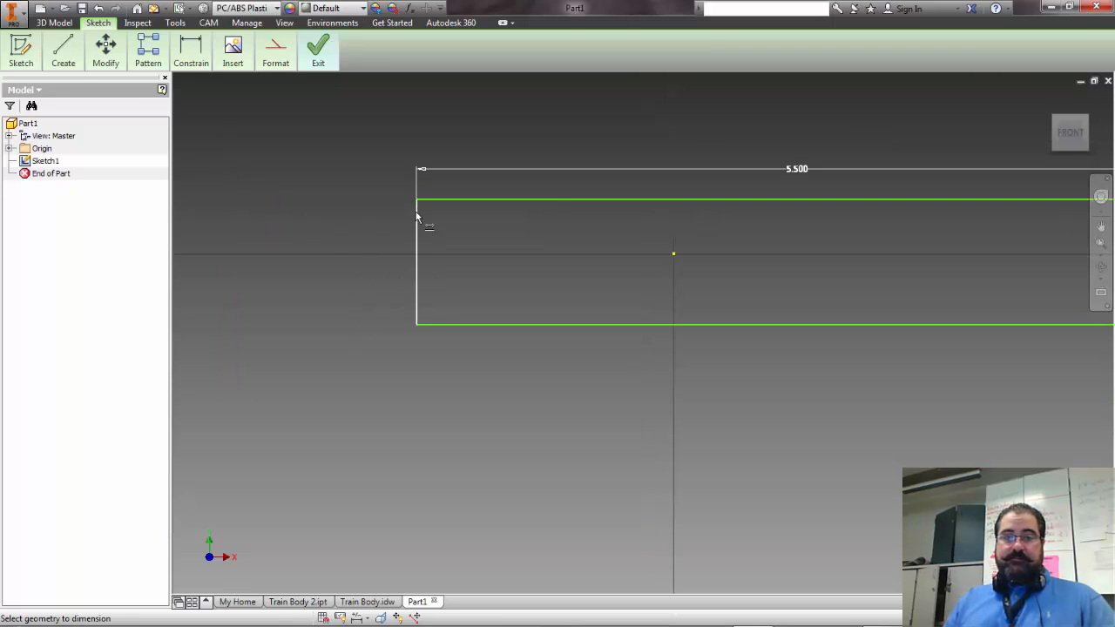
pyautogui.click(367, 601)
pyautogui.moveTo(392, 480); pyautogui.dragTo(470, 171, button='middle')
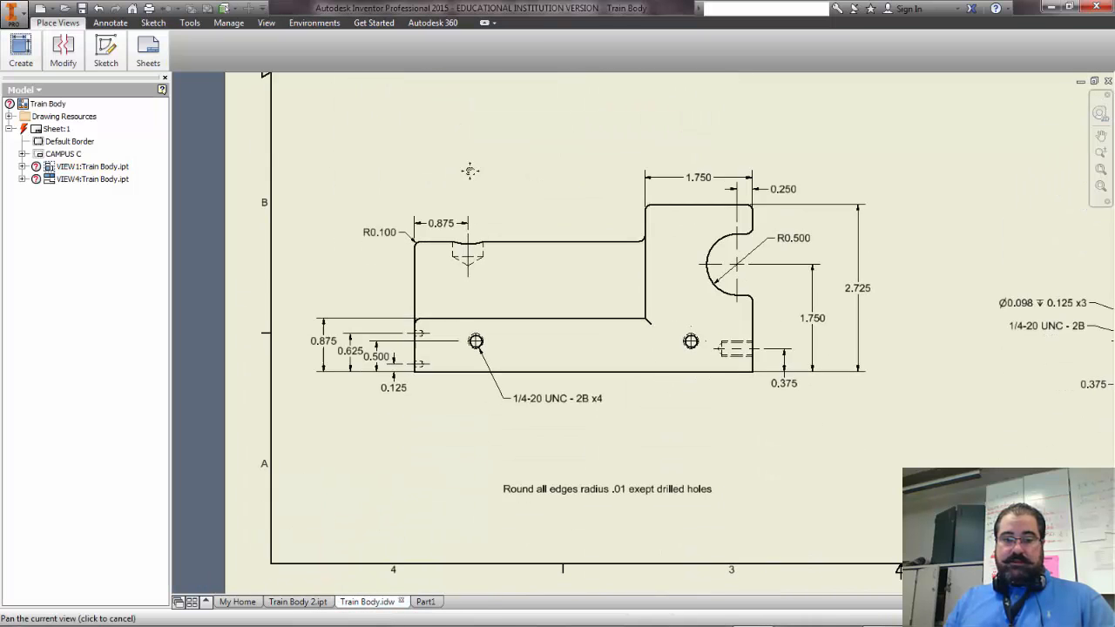
pyautogui.scroll(-1, 470, 171)
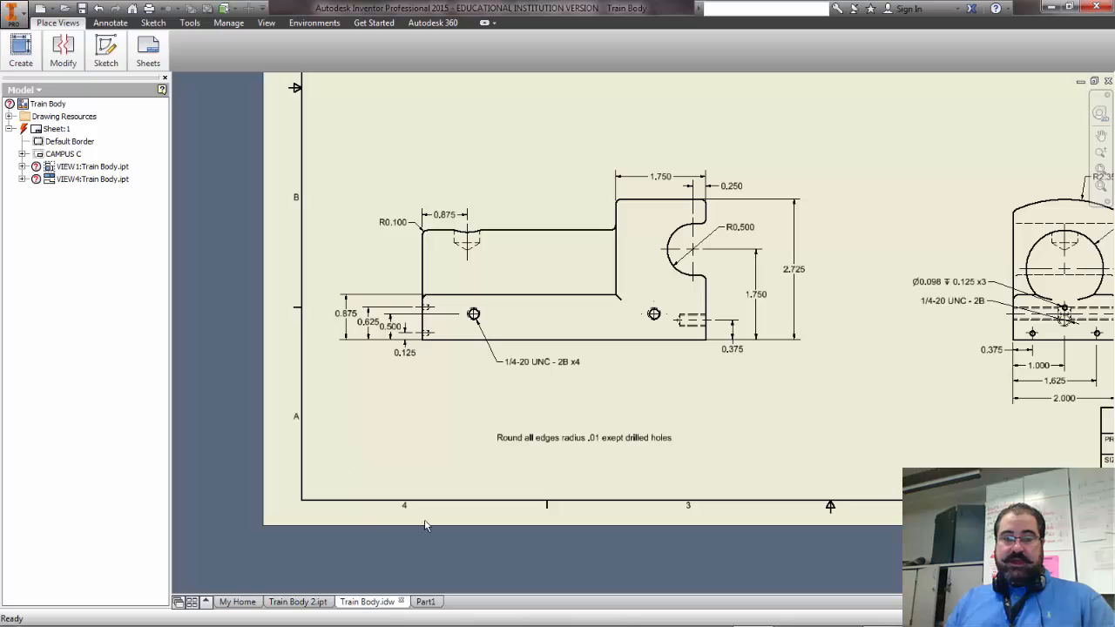
pyautogui.click(424, 601)
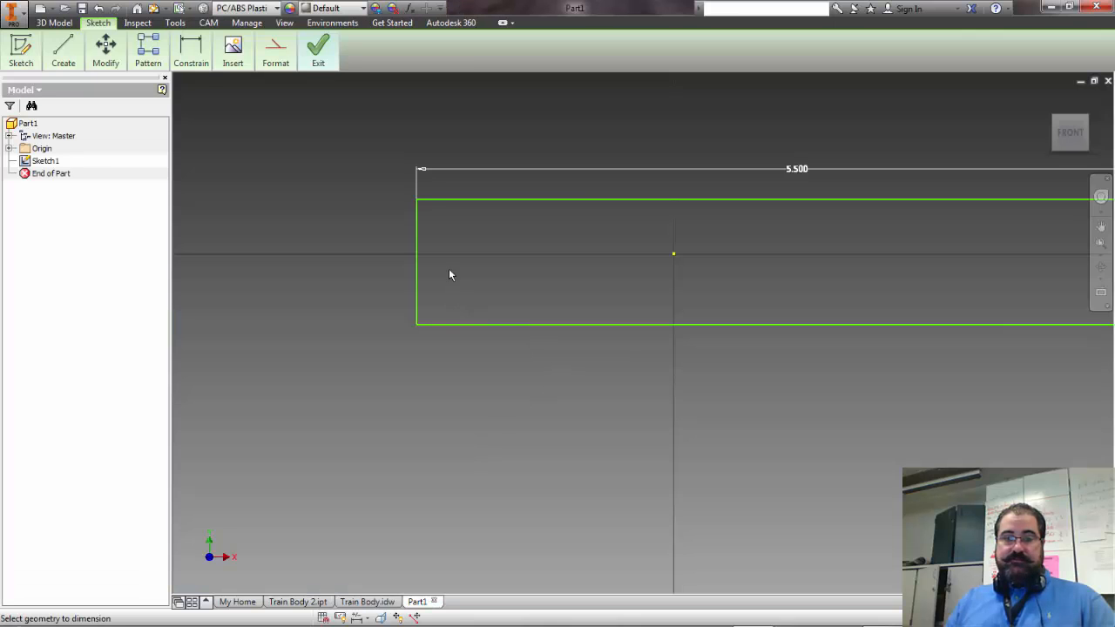
pyautogui.click(415, 255)
pyautogui.click(333, 258)
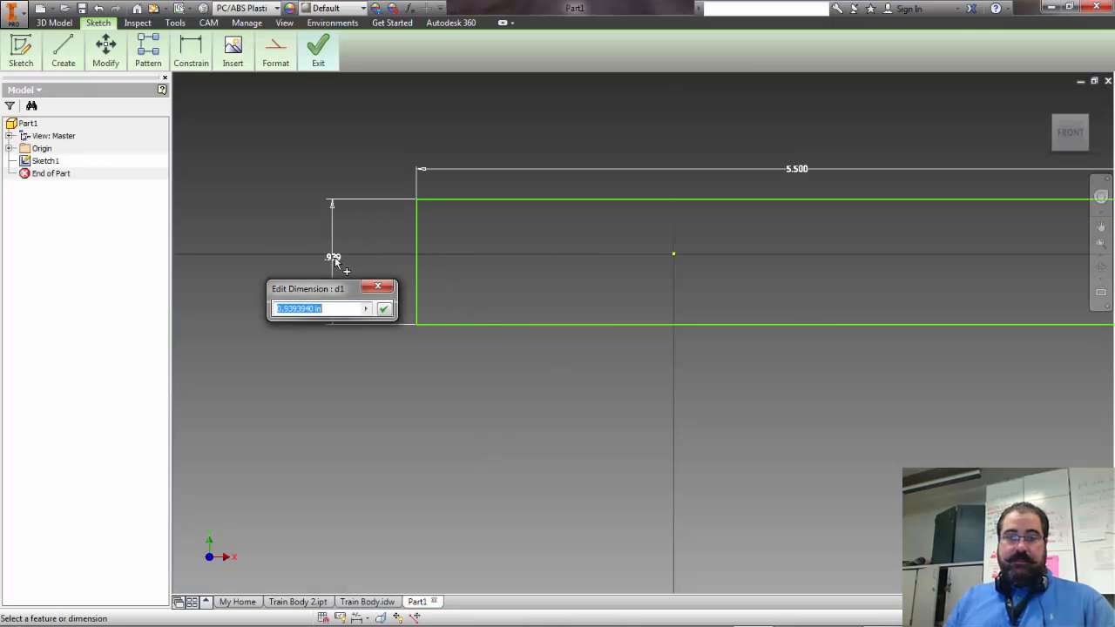
pyautogui.write('.8')
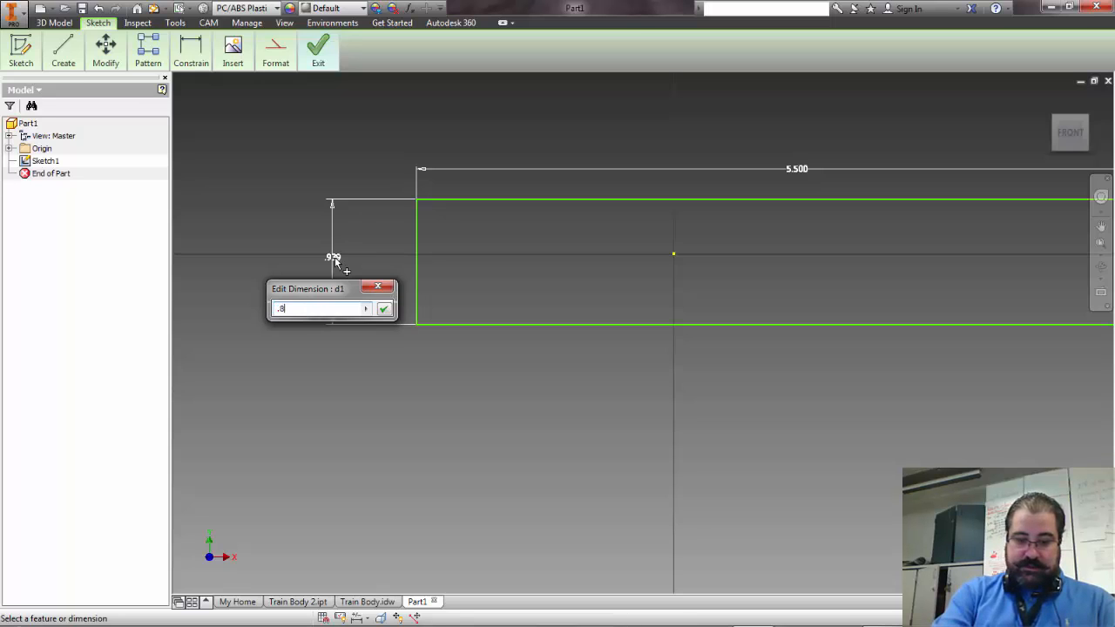
pyautogui.write('75')
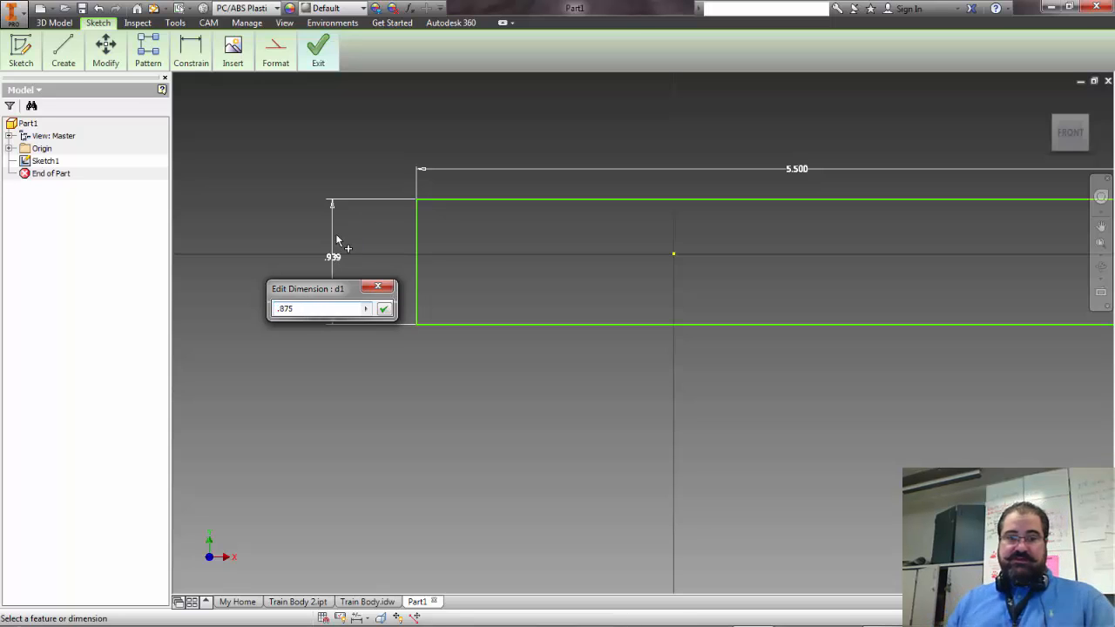
pyautogui.click(383, 308)
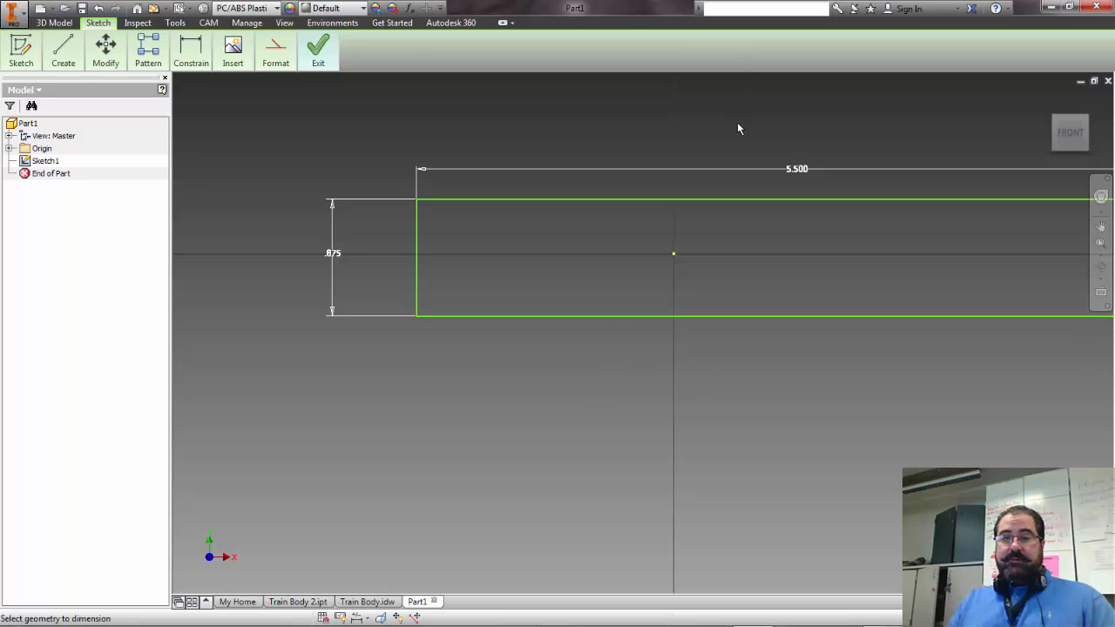
# - Apply a vertical constraint between the midpoint of the rectangle's upper edge and the sketch origin
pyautogui.scroll(-2, 557, 217)
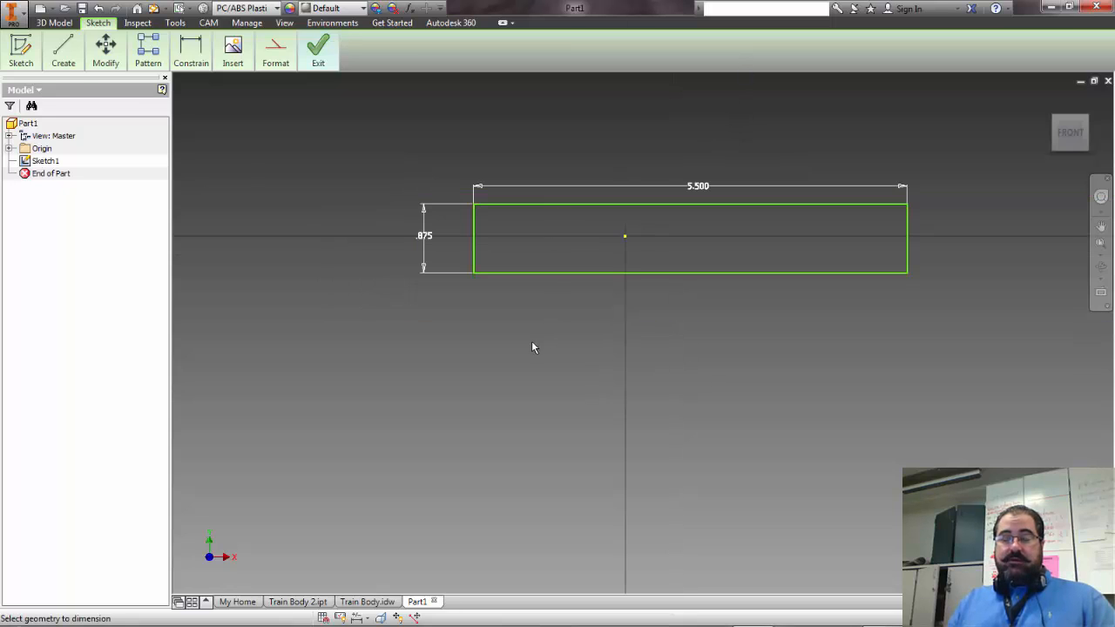
pyautogui.moveTo(188, 57)
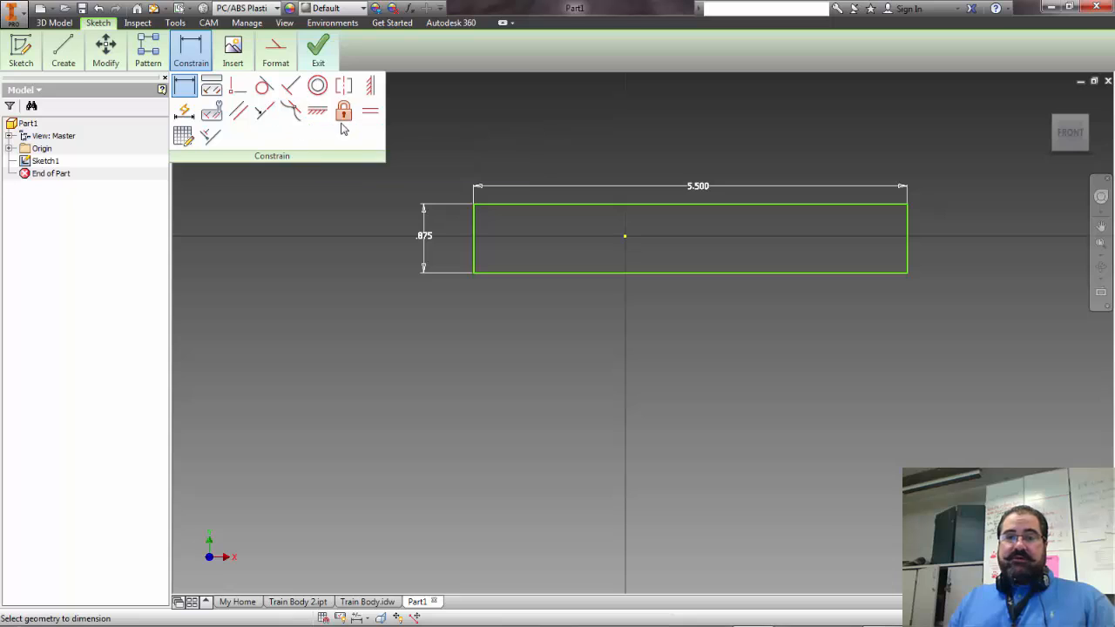
pyautogui.click(370, 87)
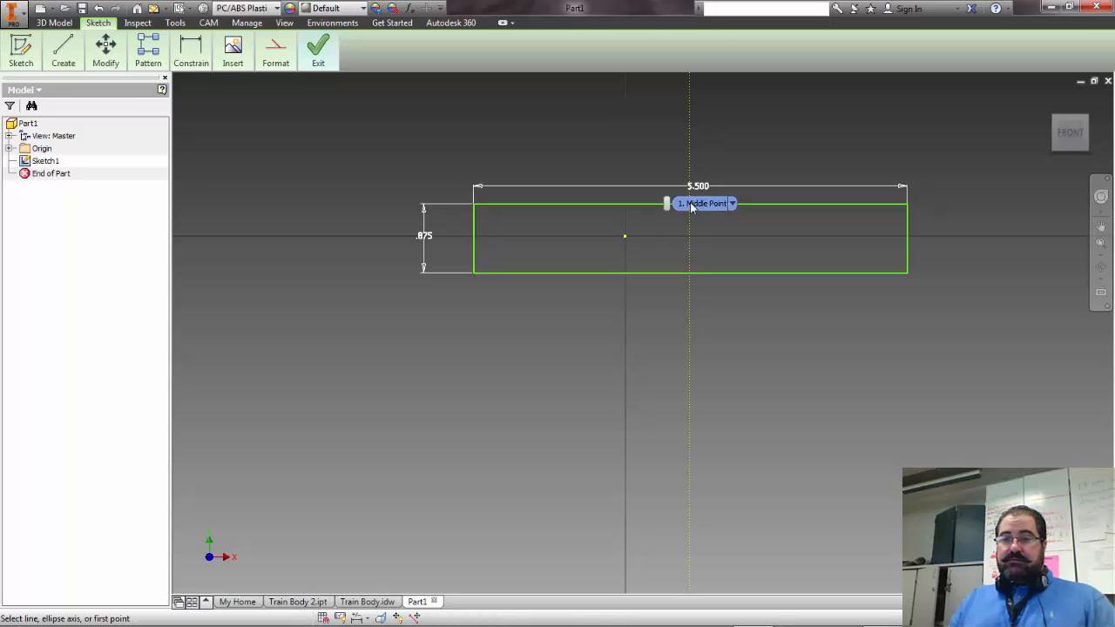
pyautogui.click(691, 205)
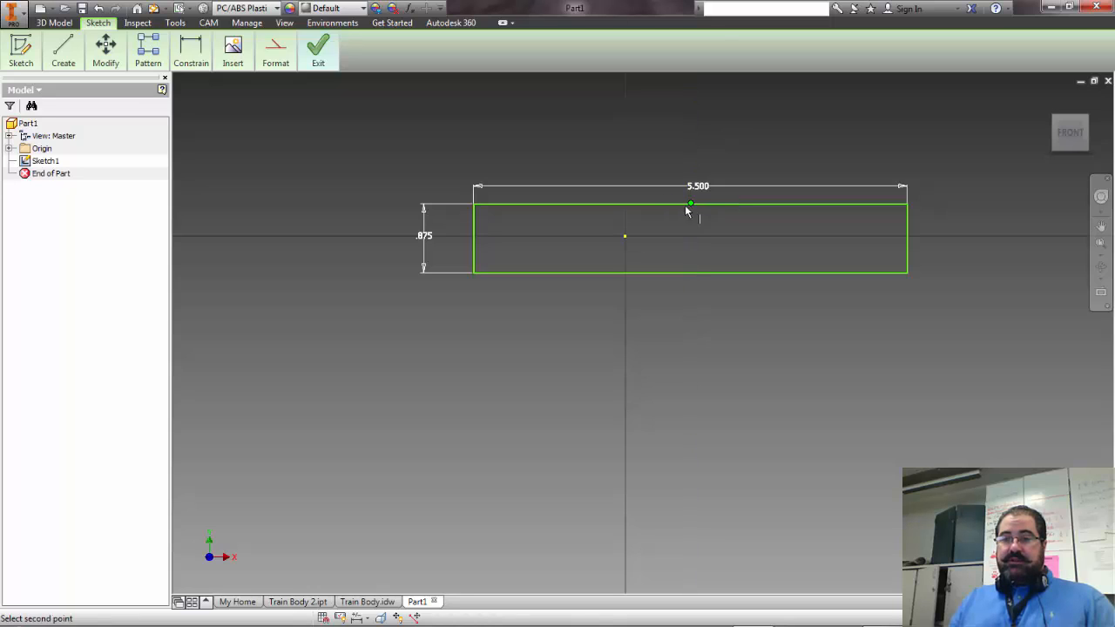
pyautogui.click(625, 238)
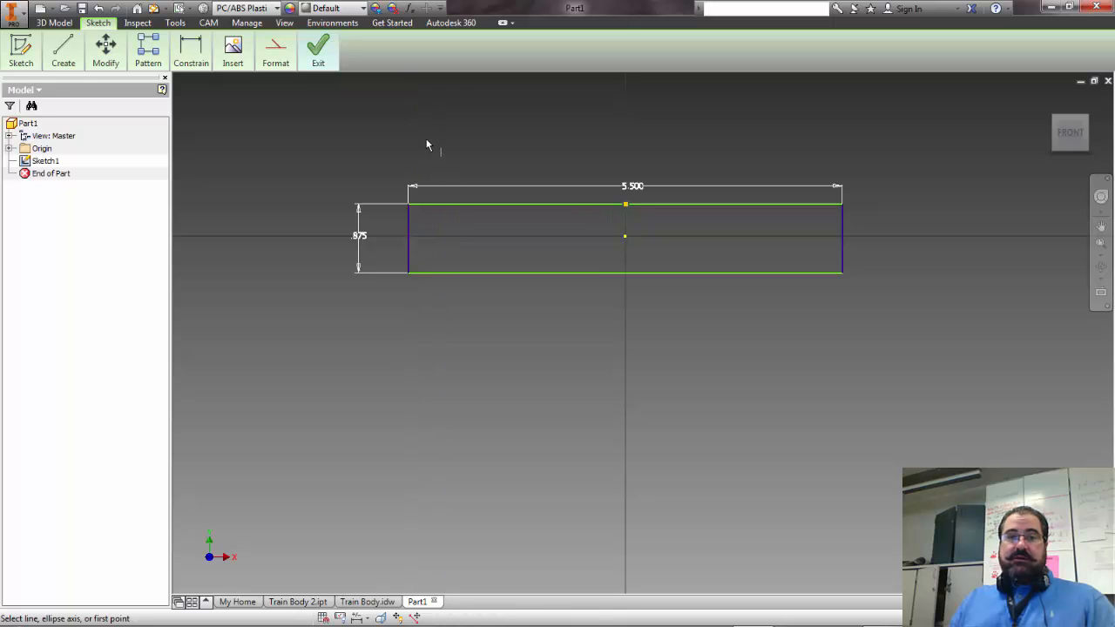
# - Apply a horizontal constraint between the midpoint of the rectangle's left edge and the sketch origin
pyautogui.click(191, 51)
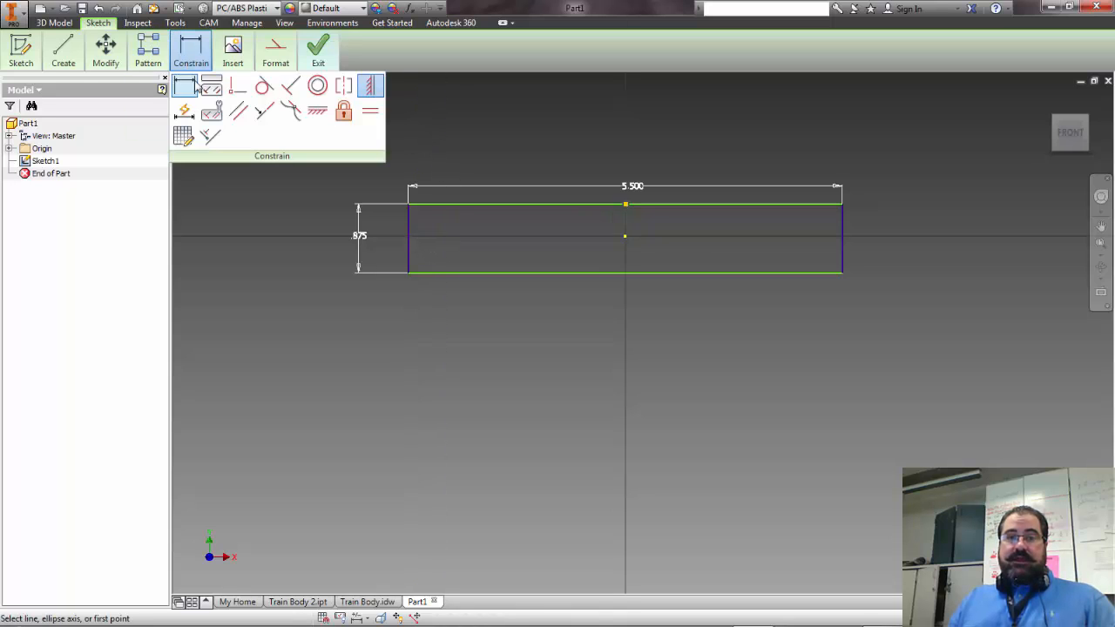
pyautogui.click(327, 120)
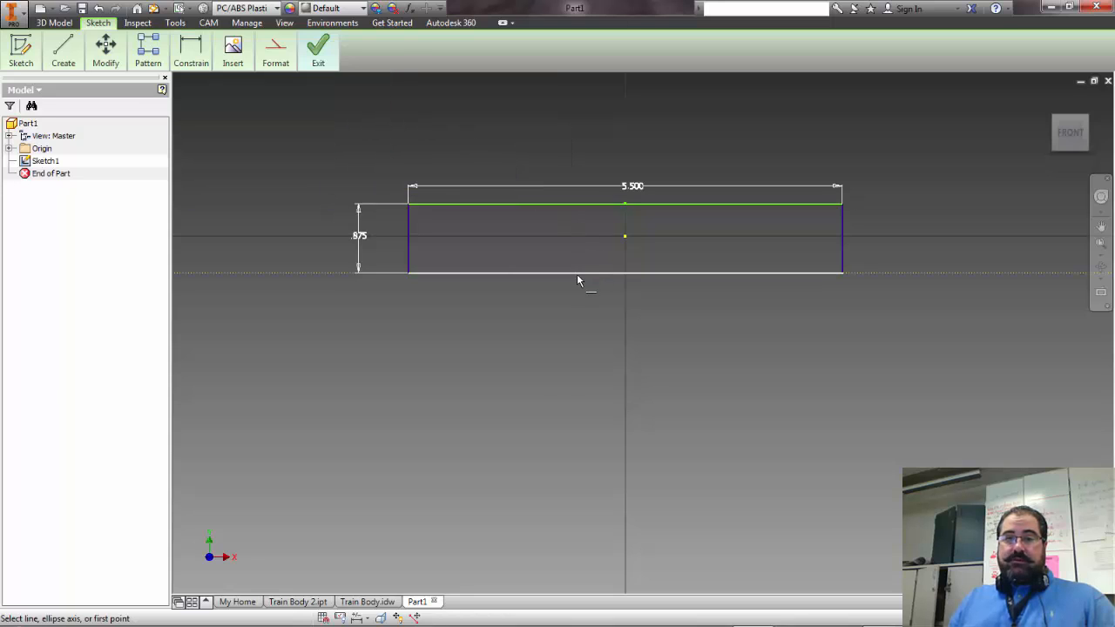
pyautogui.click(408, 238)
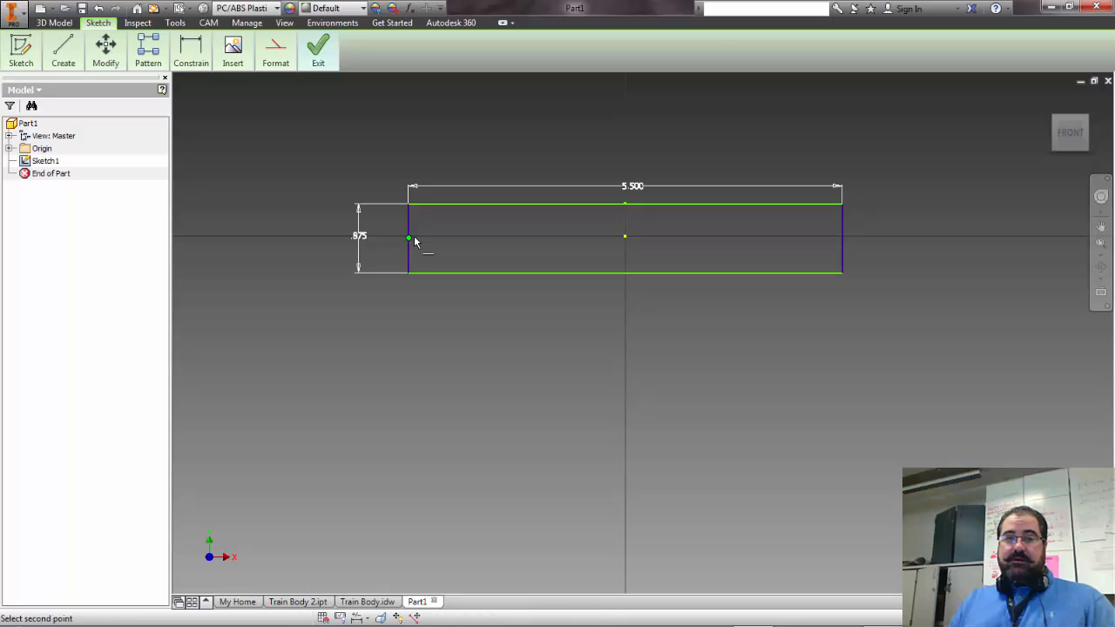
pyautogui.click(625, 237)
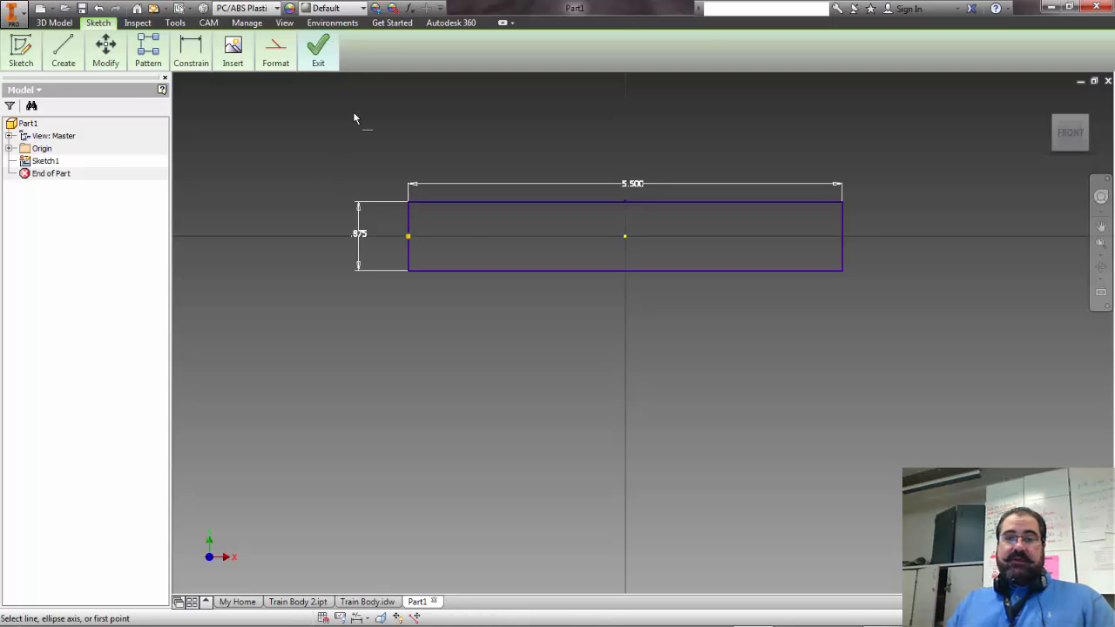
# - Check the body's overall width in the end view of Train Body.idw and finish the sketch in Part1
pyautogui.click(355, 601)
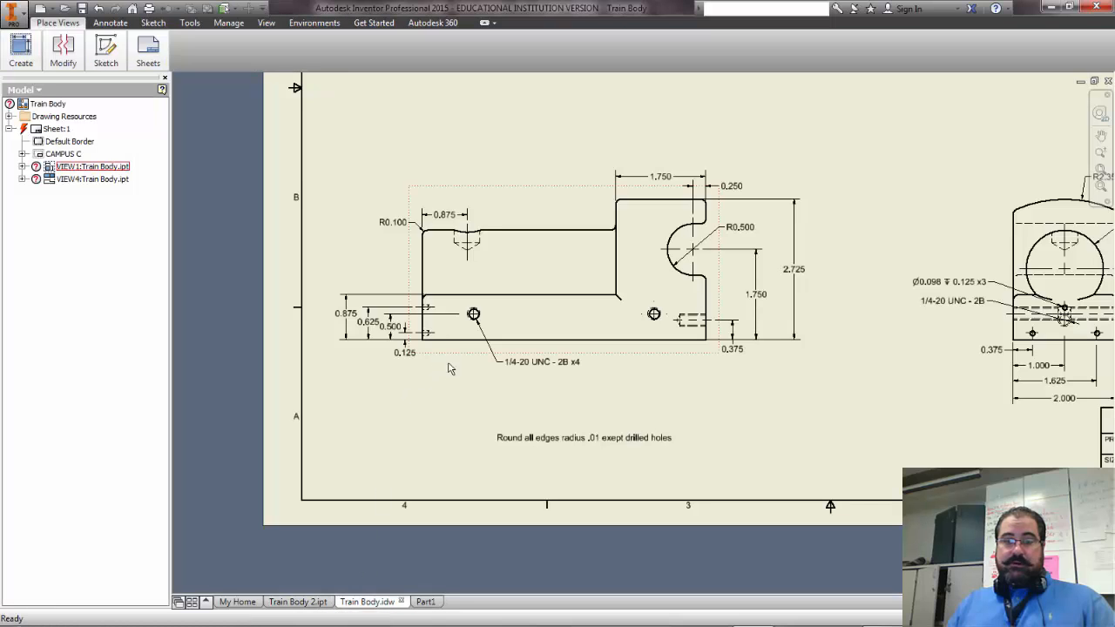
pyautogui.moveTo(641, 368); pyautogui.dragTo(321, 373, button='middle')
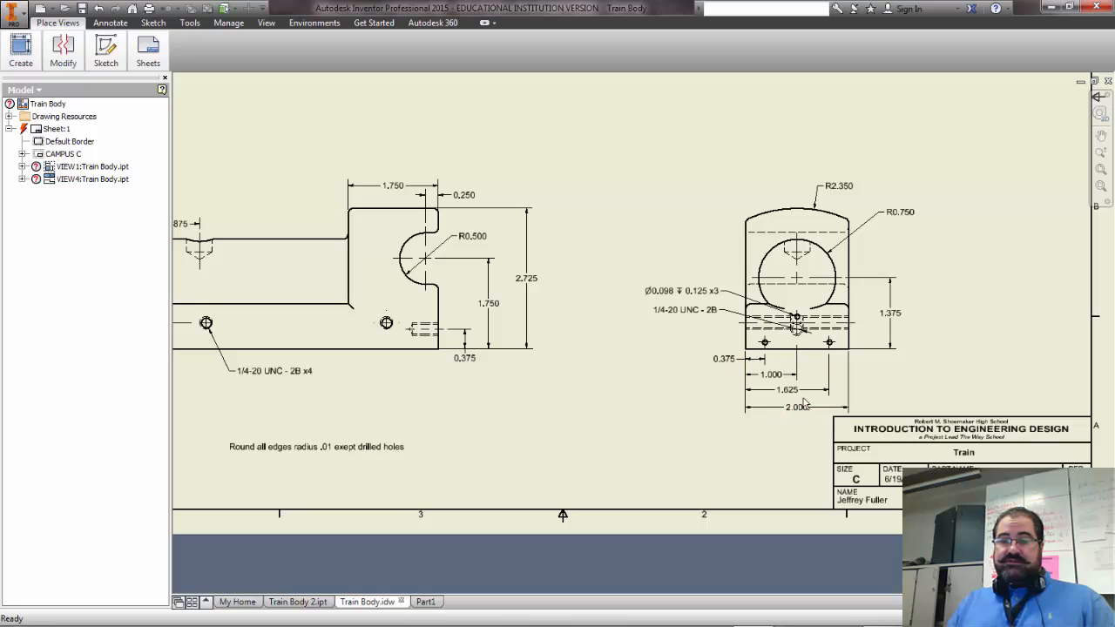
pyautogui.click(425, 601)
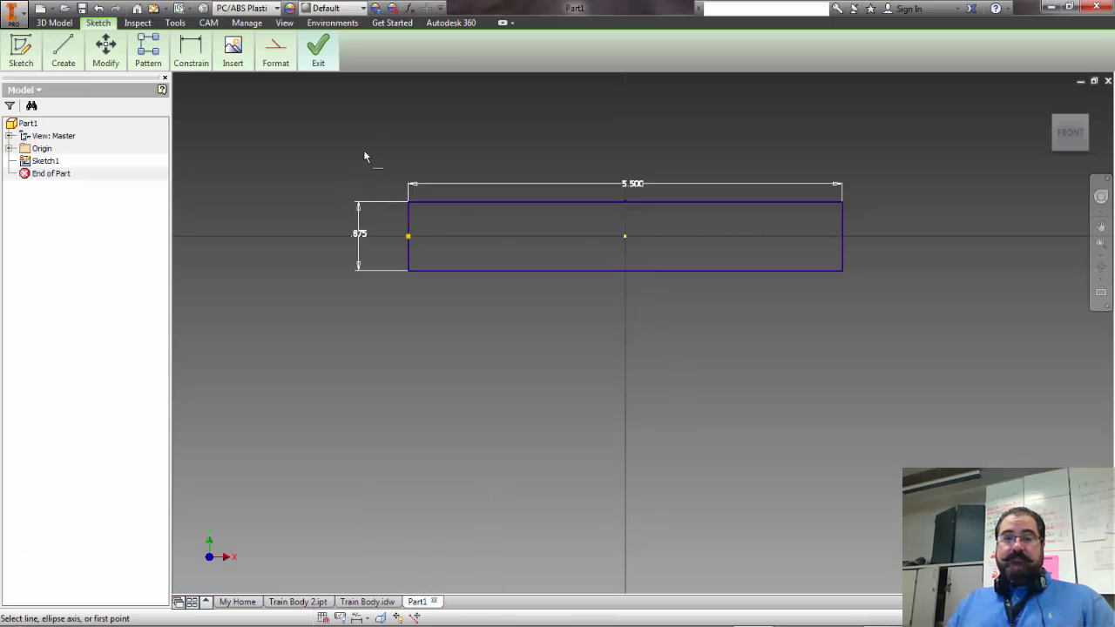
pyautogui.moveTo(313, 48)
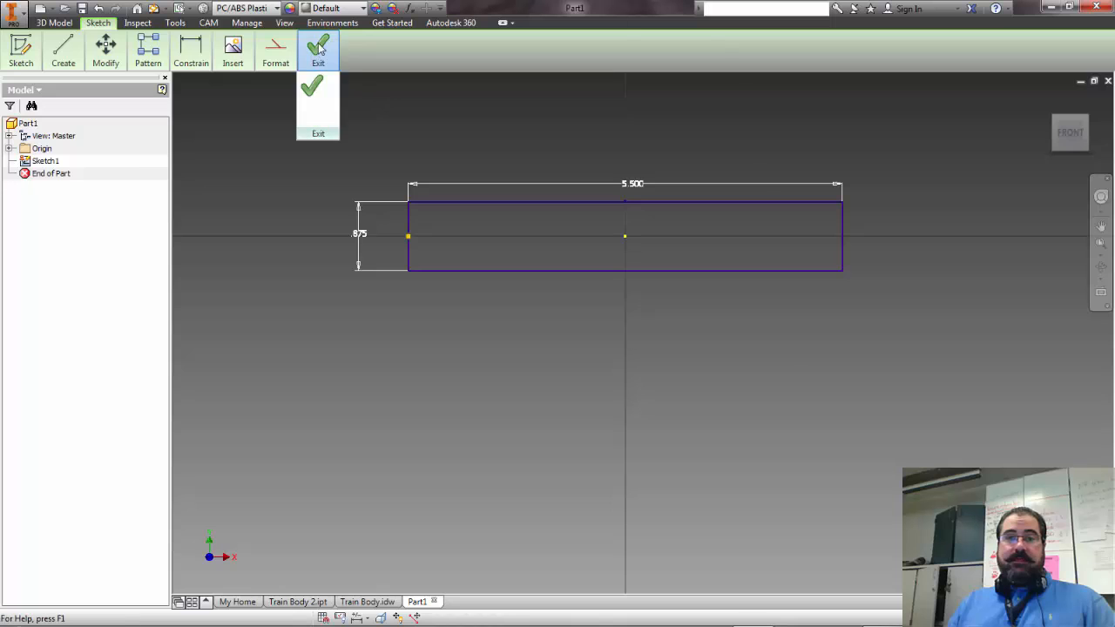
pyautogui.click(311, 94)
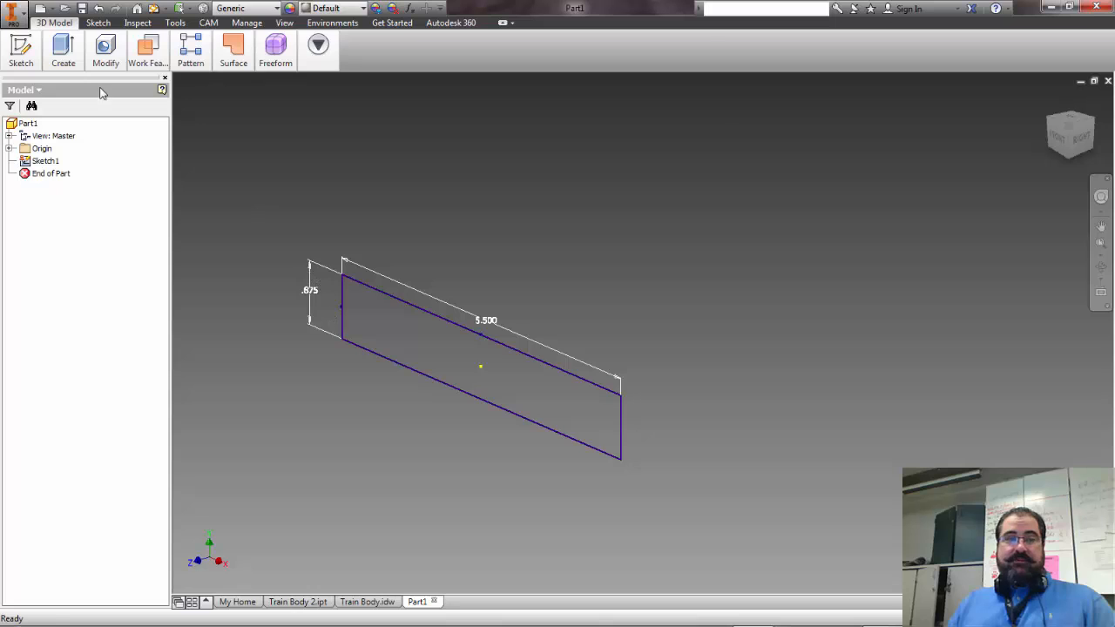
# - Extrude the rectangle profile 2 in as a new solid for the train body's base
pyautogui.moveTo(63, 50)
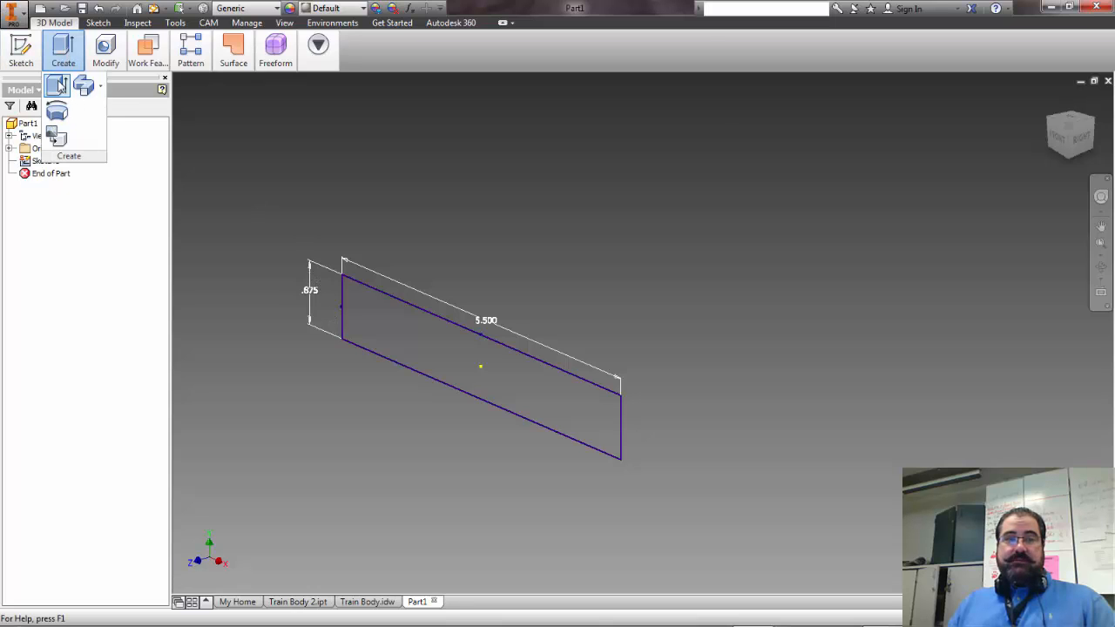
pyautogui.click(57, 85)
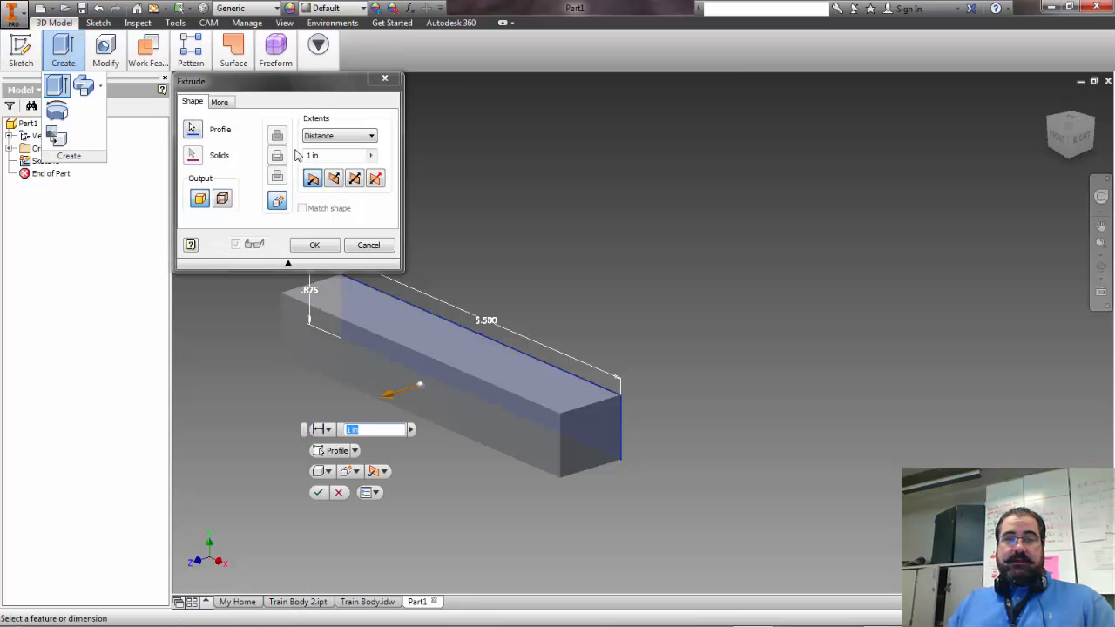
pyautogui.click(312, 155)
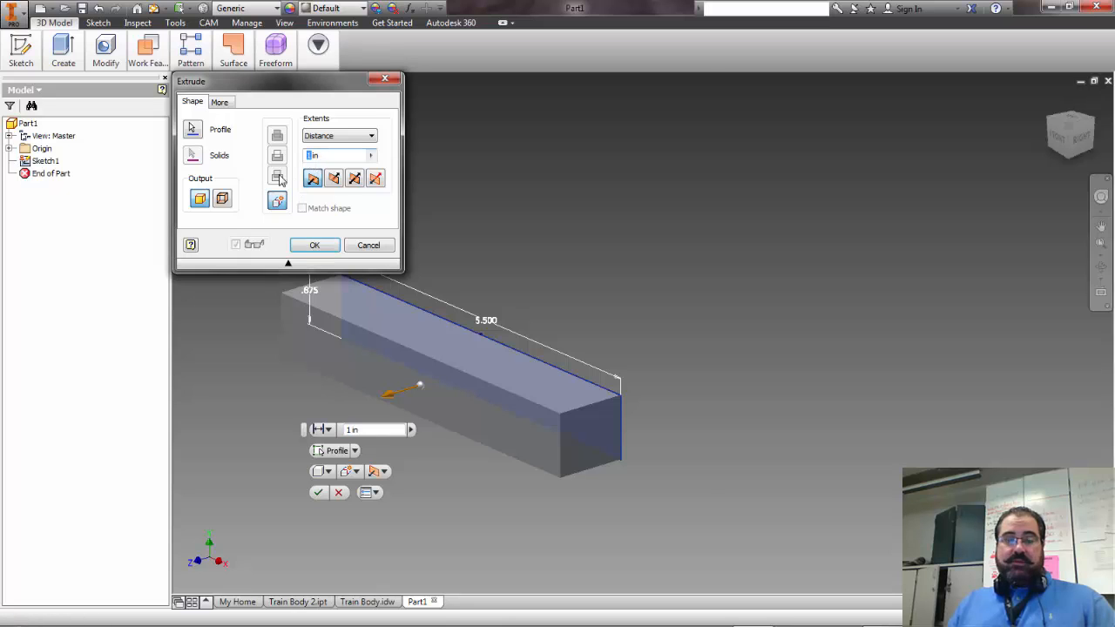
pyautogui.click(312, 245)
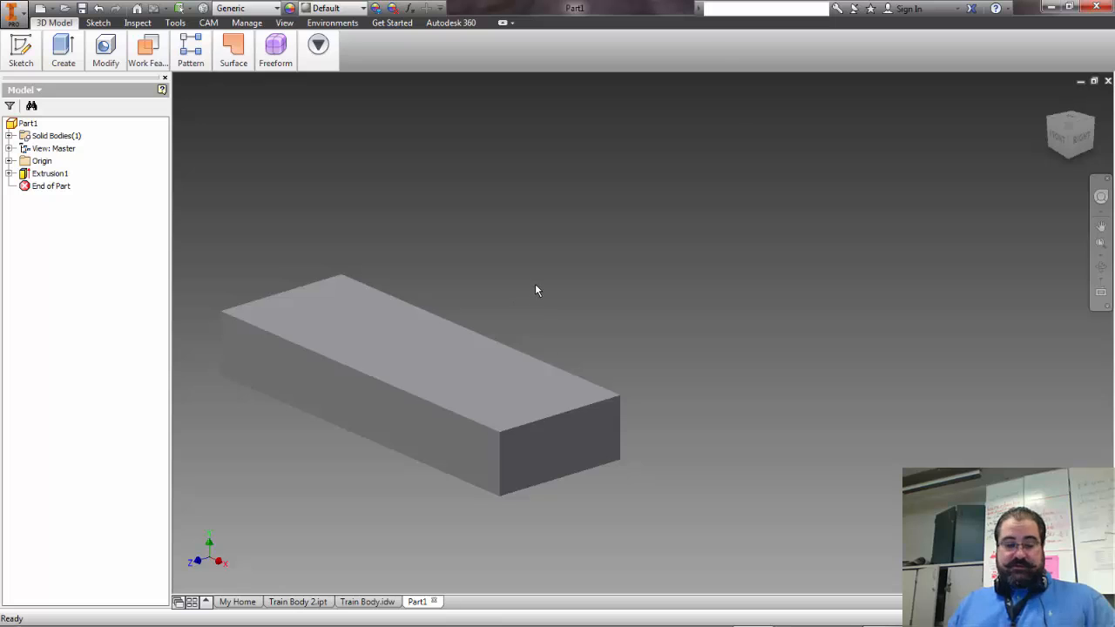